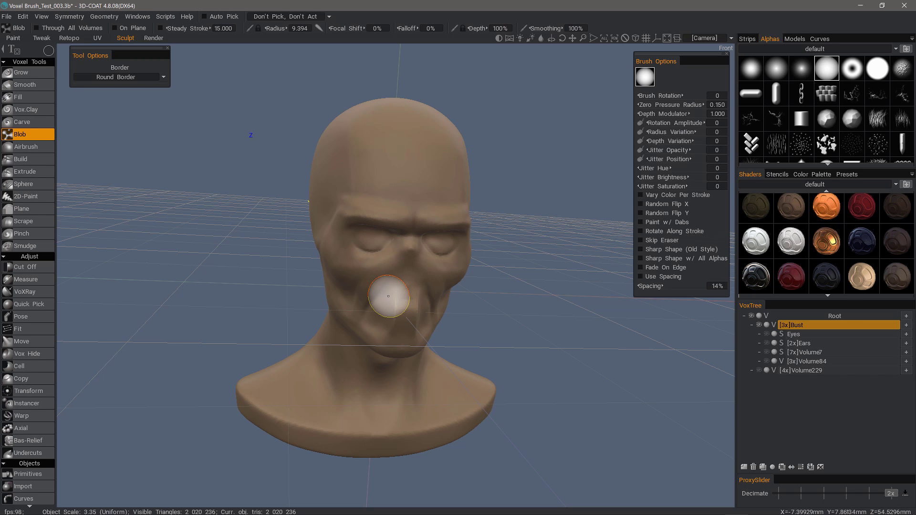
Set the Blob tool to circle stroke mode and draw one circular blob on the forehead and another in empty space beside the head.
{"action": "left_click", "coordinate": [48, 51]}
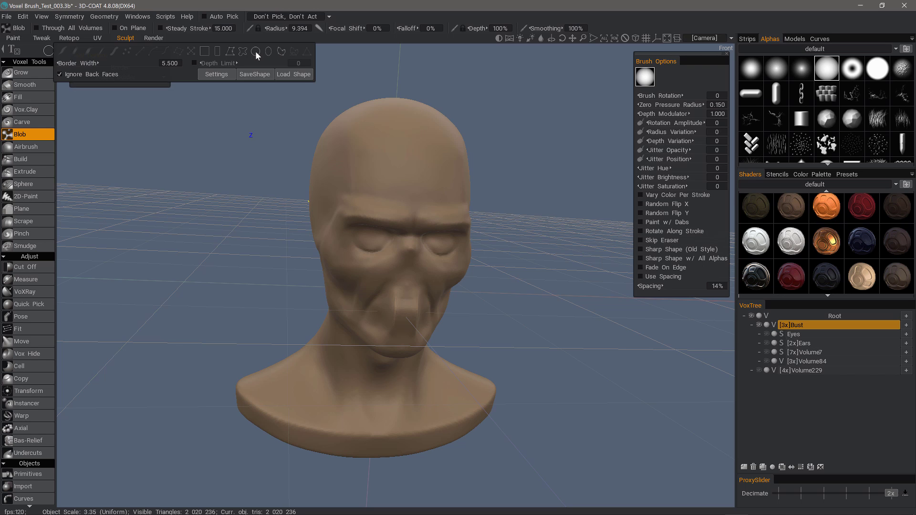
{"action": "left_click_drag", "start_coordinate": [362, 174], "coordinate": [388, 179]}
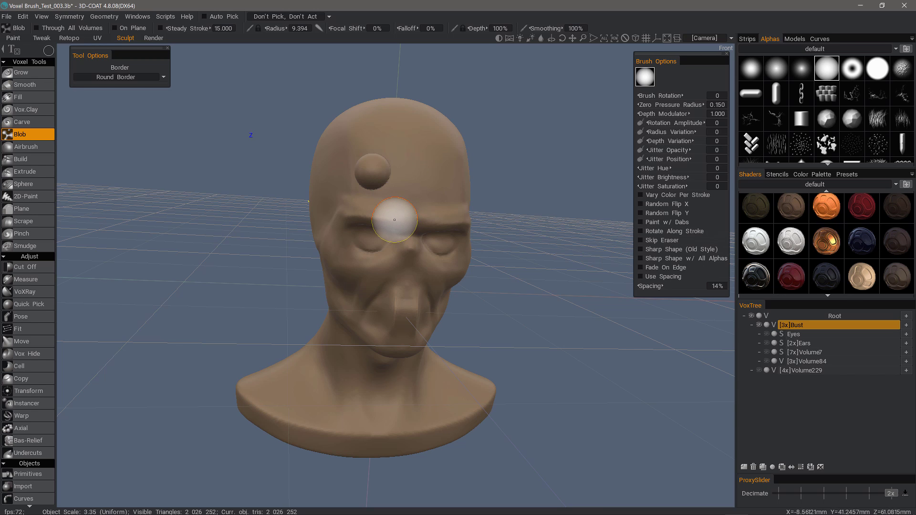
{"action": "left_click_drag", "start_coordinate": [224, 163], "coordinate": [240, 169]}
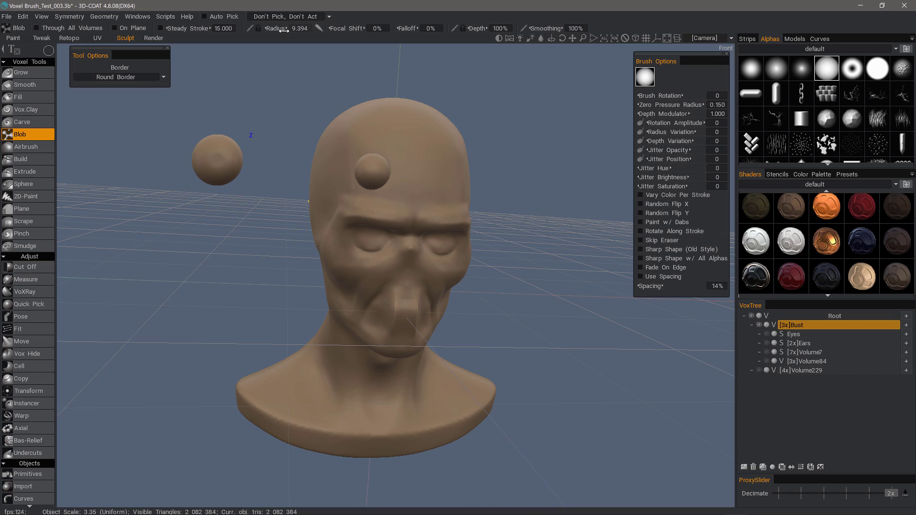
Set the brush radius to 3, draw a circular blob below the floating one, and compare their thickness from the side.
{"action": "left_click", "coordinate": [300, 30]}
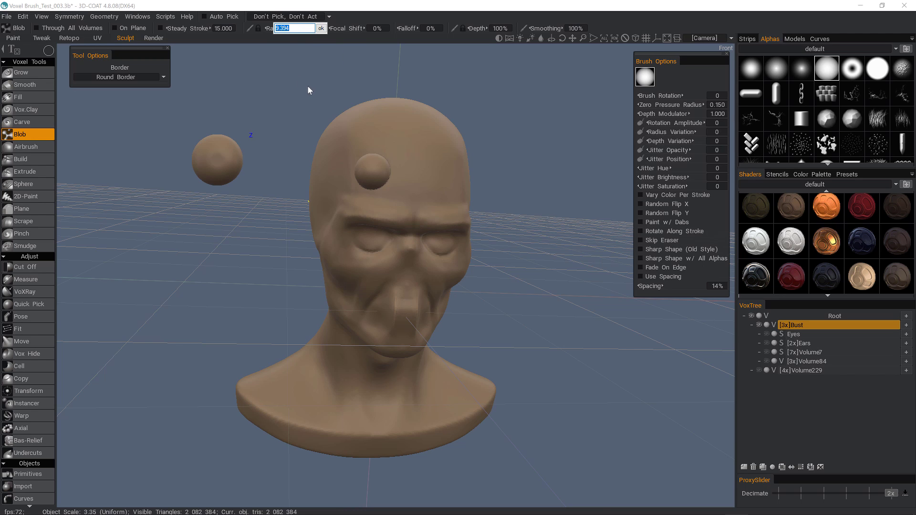
{"action": "type", "text": "3"}
{"action": "key", "text": "Return"}
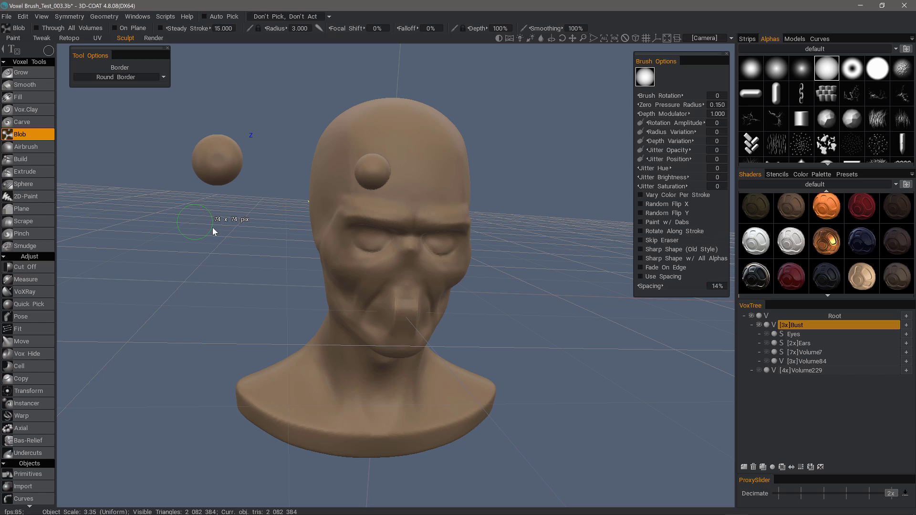
{"action": "right_click_drag", "start_coordinate": [221, 232], "coordinate": [223, 232]}
{"action": "left_click", "coordinate": [194, 222]}
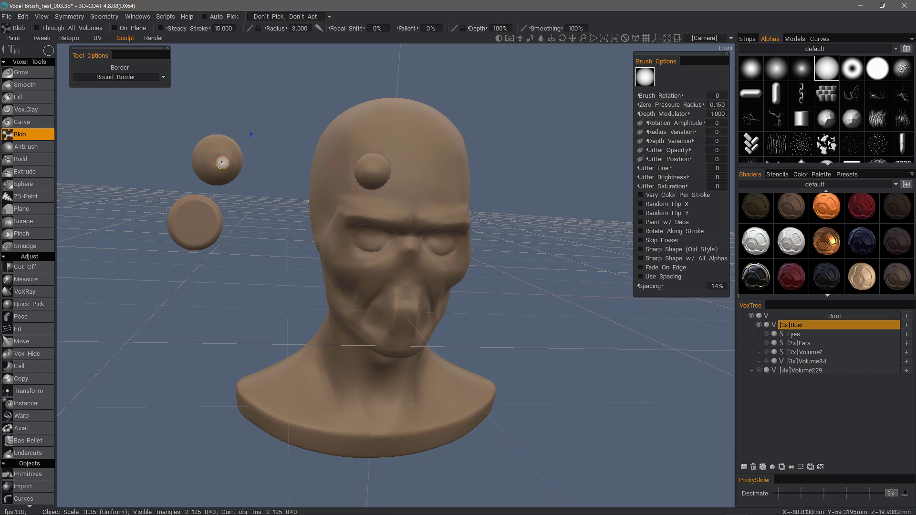
{"action": "left_click_drag", "start_coordinate": [177, 190], "coordinate": [232, 202]}
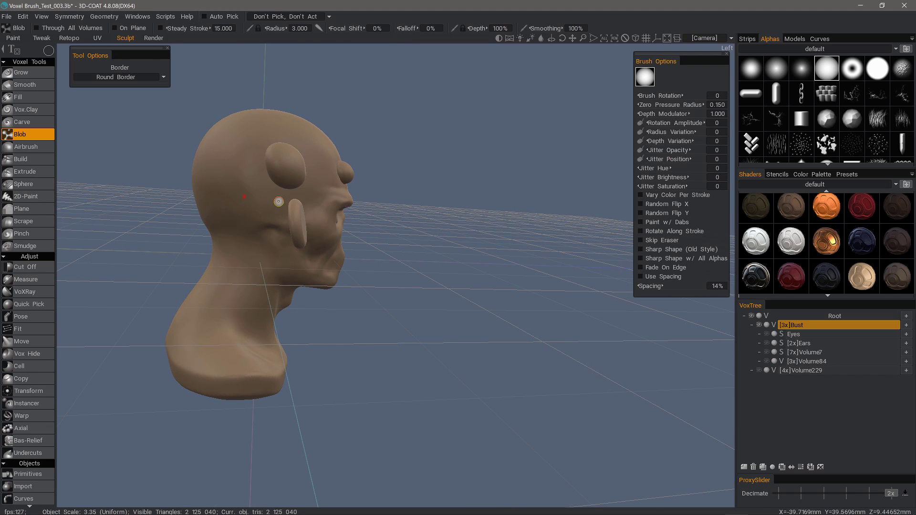
{"action": "mouse_move", "coordinate": [288, 175]}
{"action": "left_mouse_down", "text": "alt"}
{"action": "mouse_move", "coordinate": [233, 135]}
{"action": "mouse_move", "coordinate": [350, 214]}
{"action": "mouse_move", "coordinate": [355, 145]}
{"action": "left_mouse_up", "text": "alt"}
{"action": "left_click_drag", "start_coordinate": [357, 247], "coordinate": [293, 217]}
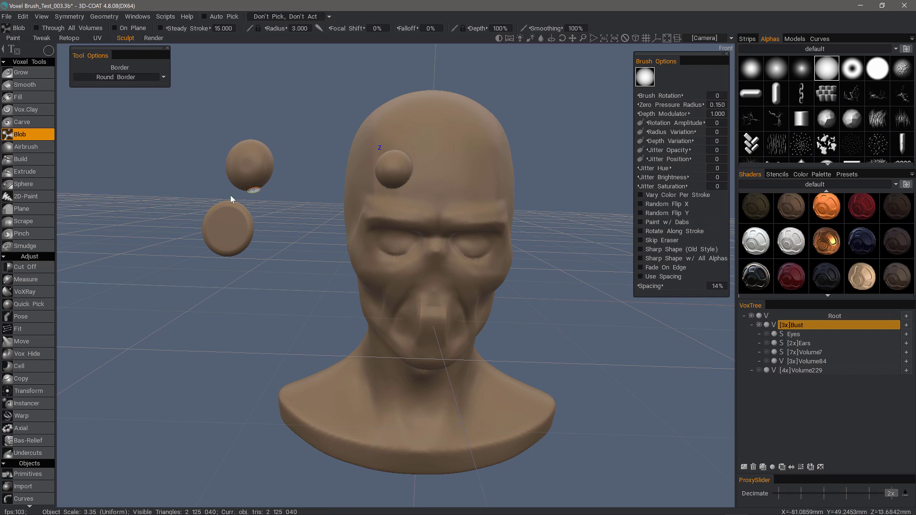
{"action": "left_click_drag", "start_coordinate": [222, 197], "coordinate": [288, 173]}
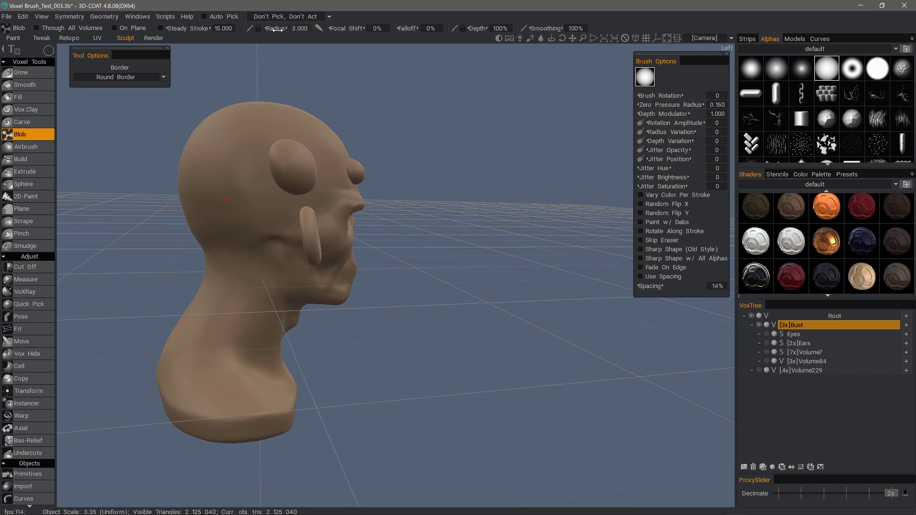
Set the brush radius to 9.822 and draw a circular blob about 54 pixels wide between the floating blob and the head.
{"action": "left_click_drag", "start_coordinate": [285, 30], "coordinate": [329, 30]}
{"action": "left_click_drag", "start_coordinate": [241, 184], "coordinate": [246, 175], "text": "alt"}
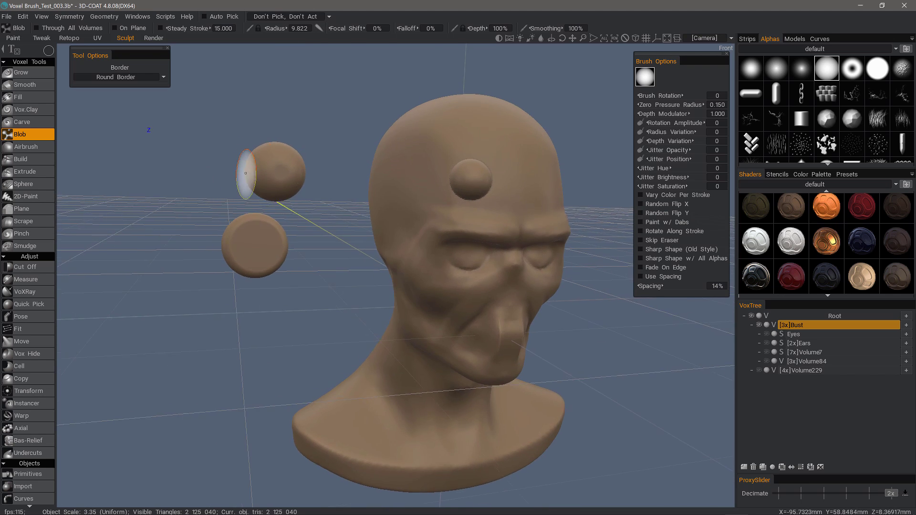
{"action": "middle_click_drag", "start_coordinate": [218, 179], "coordinate": [338, 193]}
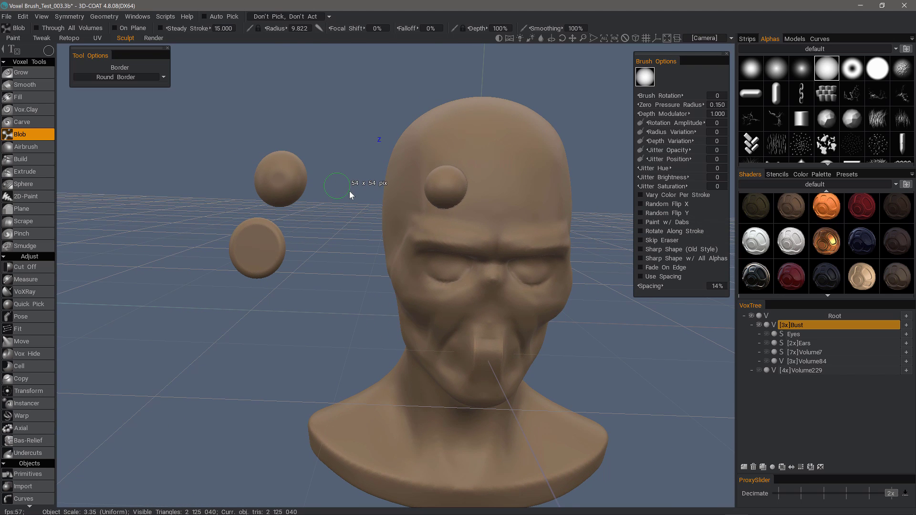
{"action": "left_click", "coordinate": [351, 191]}
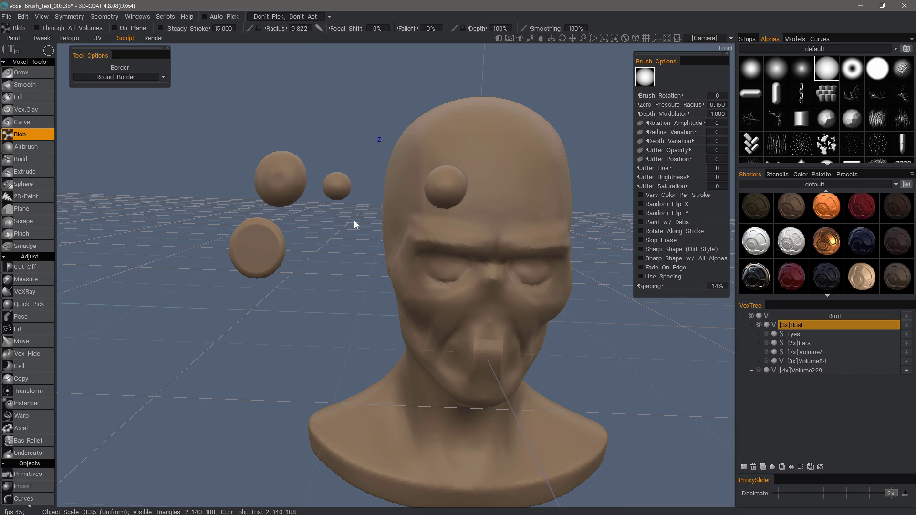
{"action": "mouse_move", "coordinate": [355, 221]}
{"action": "middle_mouse_down"}
{"action": "mouse_move", "coordinate": [316, 196]}
{"action": "mouse_move", "coordinate": [319, 248]}
{"action": "mouse_move", "coordinate": [328, 238]}
{"action": "mouse_move", "coordinate": [331, 263]}
{"action": "mouse_move", "coordinate": [361, 279]}
{"action": "mouse_move", "coordinate": [332, 316]}
{"action": "mouse_move", "coordinate": [353, 289]}
{"action": "middle_mouse_up"}
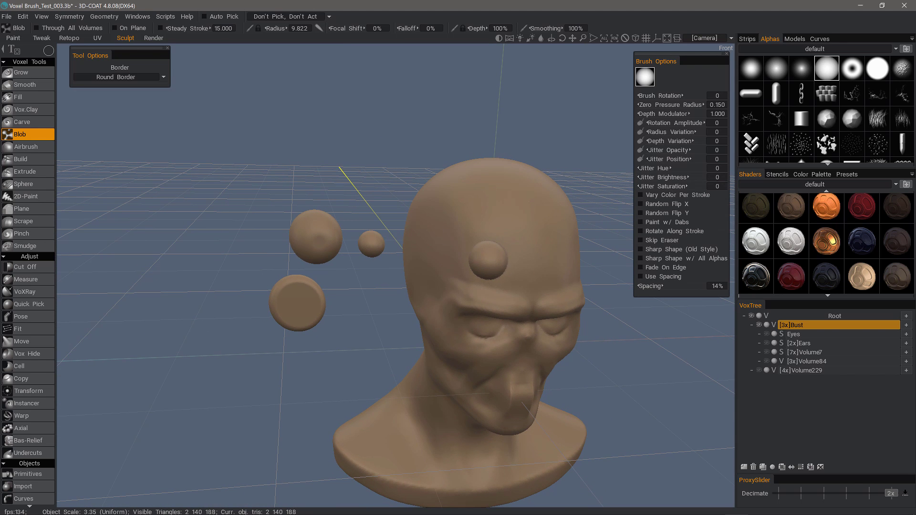
Undo all the test blobs on the forehead and beside the head.
{"action": "key", "text": "ctrl+z"}
{"action": "key", "text": "ctrl+z"}
{"action": "key", "text": "ctrl+z"}
{"action": "key", "text": "ctrl+z"}
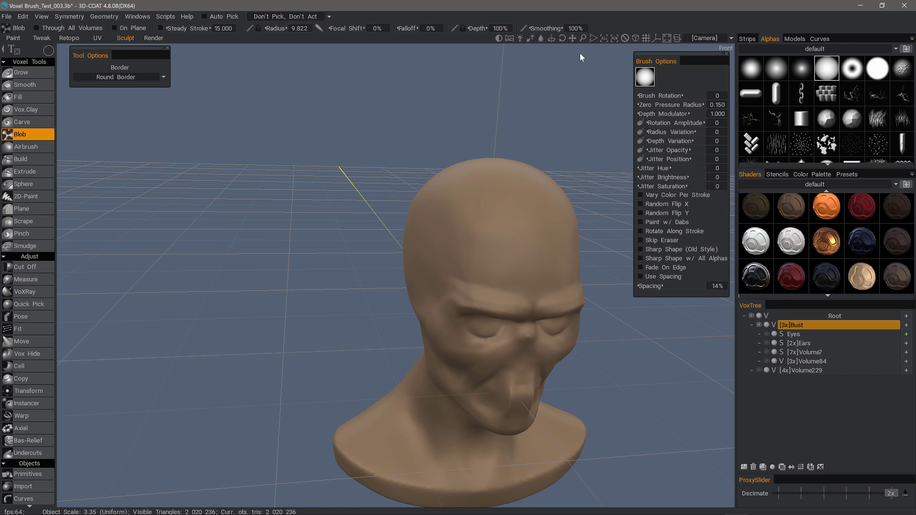
Switch to an orthographic front view and draw a circular blob about 17 mm wide beside the head.
{"action": "left_click", "coordinate": [636, 39]}
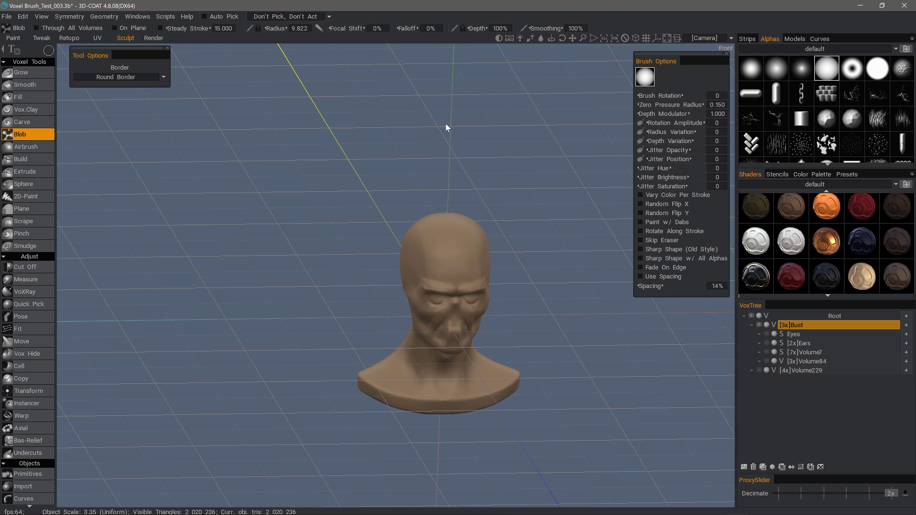
{"action": "key", "text": "2"}
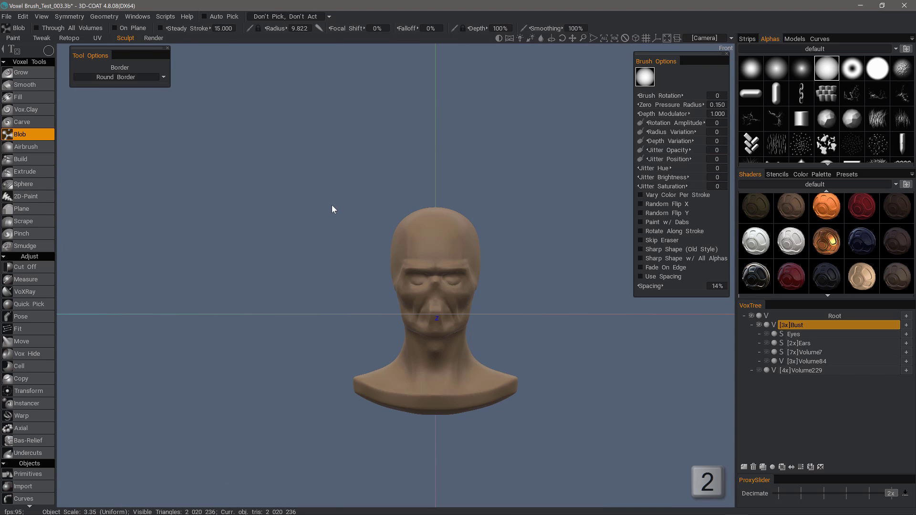
{"action": "middle_click_drag", "start_coordinate": [294, 290], "coordinate": [306, 237]}
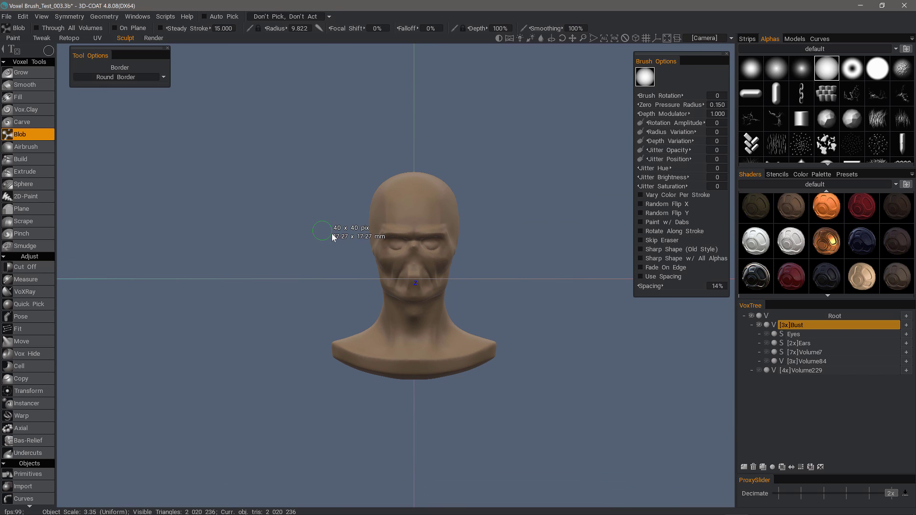
{"action": "left_click", "coordinate": [317, 230]}
{"action": "middle_click_drag", "start_coordinate": [337, 267], "coordinate": [440, 238]}
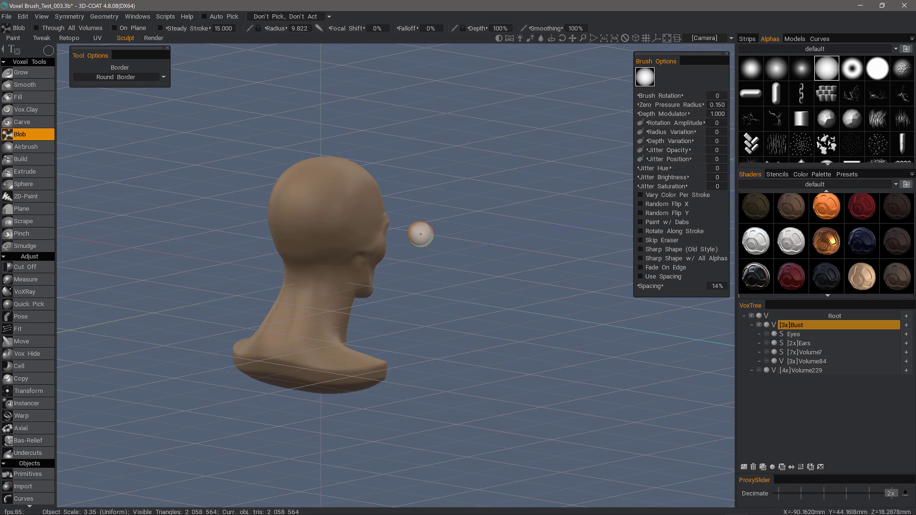
{"action": "key", "text": "2"}
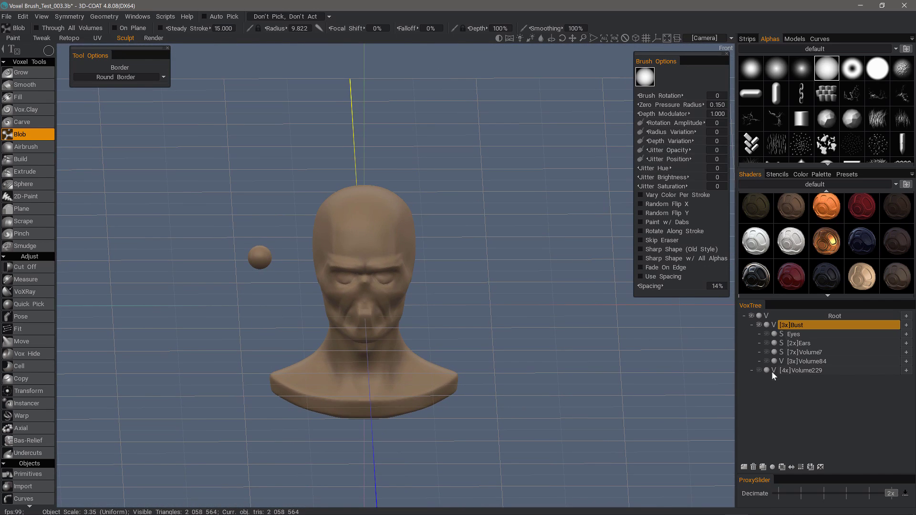
Add a new volume layer and raise its resolution to 4x.
{"action": "left_click", "coordinate": [744, 468]}
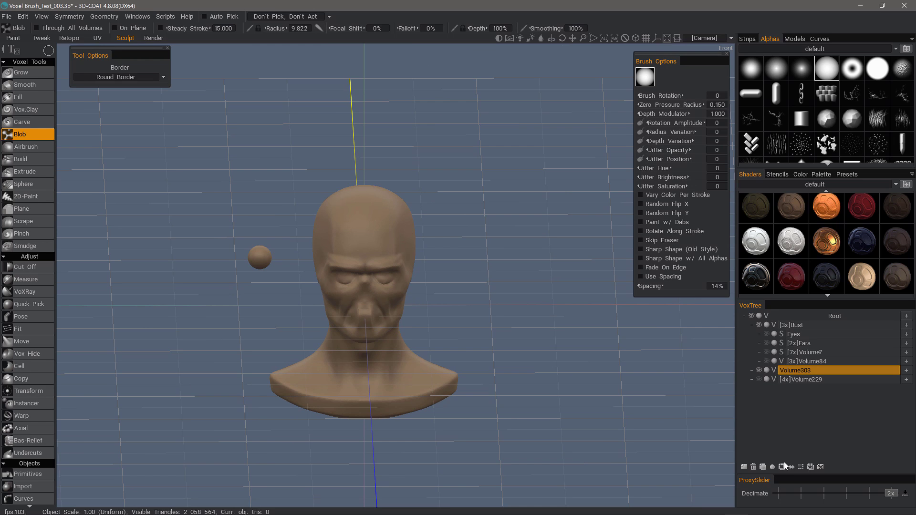
{"action": "left_click", "coordinate": [802, 467]}
{"action": "left_click", "coordinate": [802, 468]}
{"action": "key", "text": "2"}
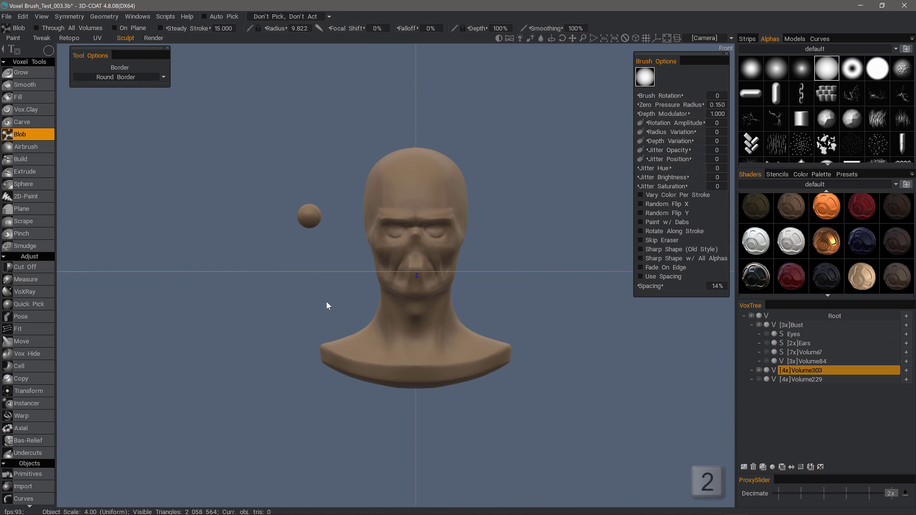
Draw a circular blob over the bust's left eye, then ghost the Bust volume and inspect the blob's depth from the side.
{"action": "middle_click_drag", "start_coordinate": [318, 274], "coordinate": [284, 274]}
{"action": "mouse_move", "coordinate": [284, 274]}
{"action": "right_mouse_down"}
{"action": "mouse_move", "coordinate": [308, 263]}
{"action": "mouse_move", "coordinate": [393, 272]}
{"action": "mouse_move", "coordinate": [378, 267]}
{"action": "right_mouse_up"}
{"action": "left_click_drag", "start_coordinate": [377, 177], "coordinate": [396, 195]}
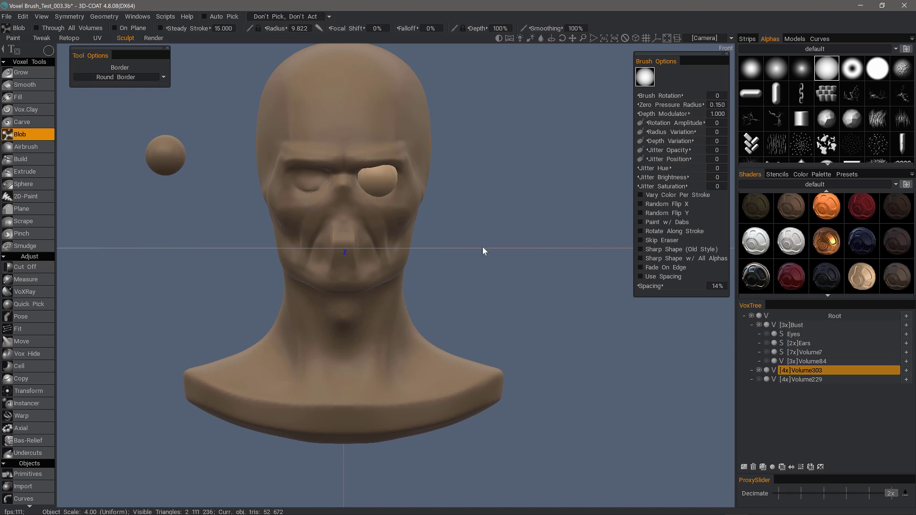
{"action": "left_click", "coordinate": [759, 326]}
{"action": "left_click_drag", "start_coordinate": [582, 280], "coordinate": [322, 234]}
{"action": "key", "text": "KP_6"}
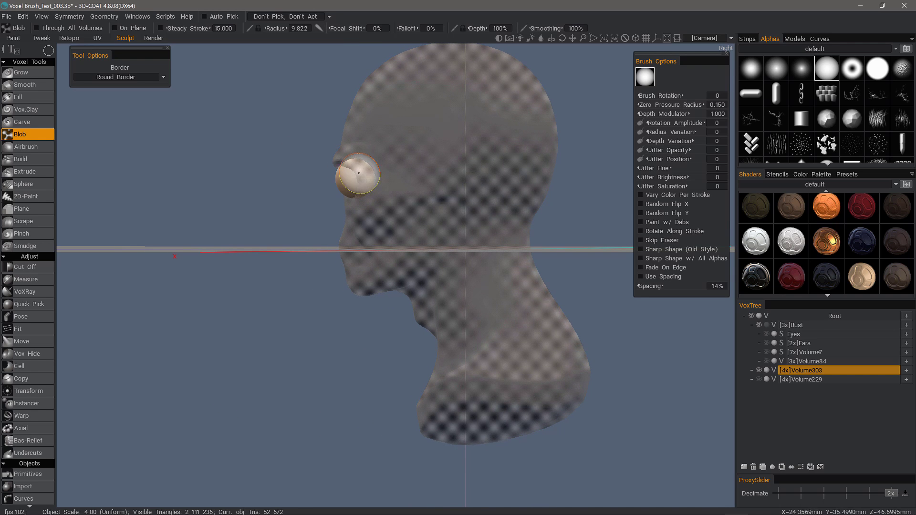
Draw another circular blob in the empty space beside the ghosted head and inspect its depth from the side.
{"action": "key", "text": "2"}
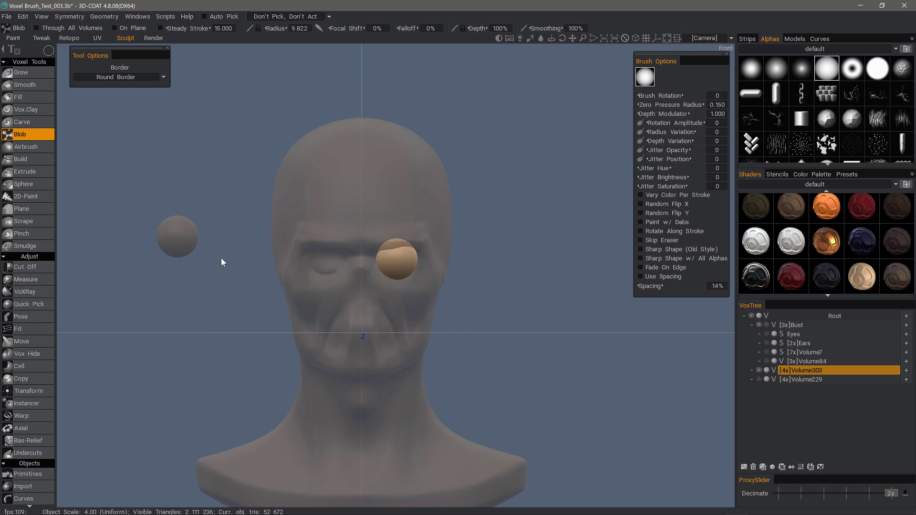
{"action": "right_click_drag", "start_coordinate": [234, 266], "coordinate": [256, 271]}
{"action": "left_click", "coordinate": [228, 259]}
{"action": "mouse_move", "coordinate": [241, 314]}
{"action": "left_mouse_down", "text": "alt"}
{"action": "mouse_move", "coordinate": [200, 291]}
{"action": "mouse_move", "coordinate": [220, 278]}
{"action": "left_mouse_up", "text": "alt"}
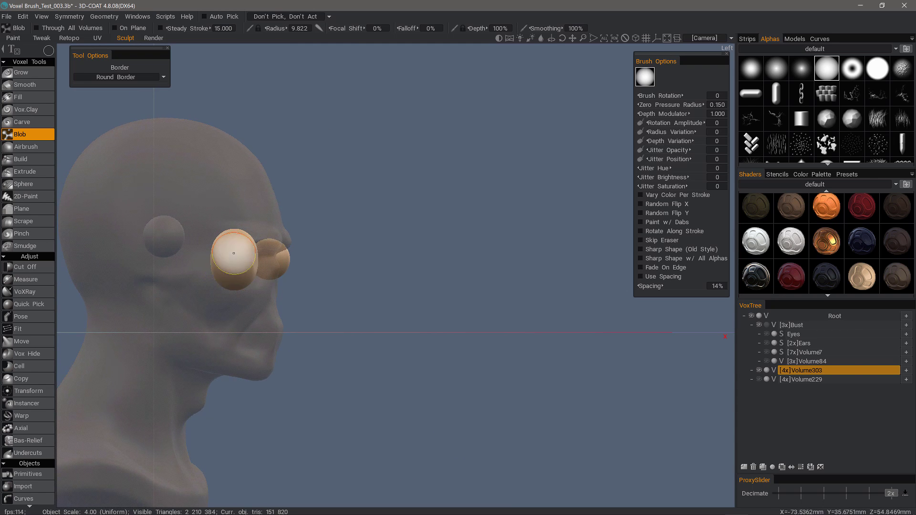
{"action": "key", "text": "5"}
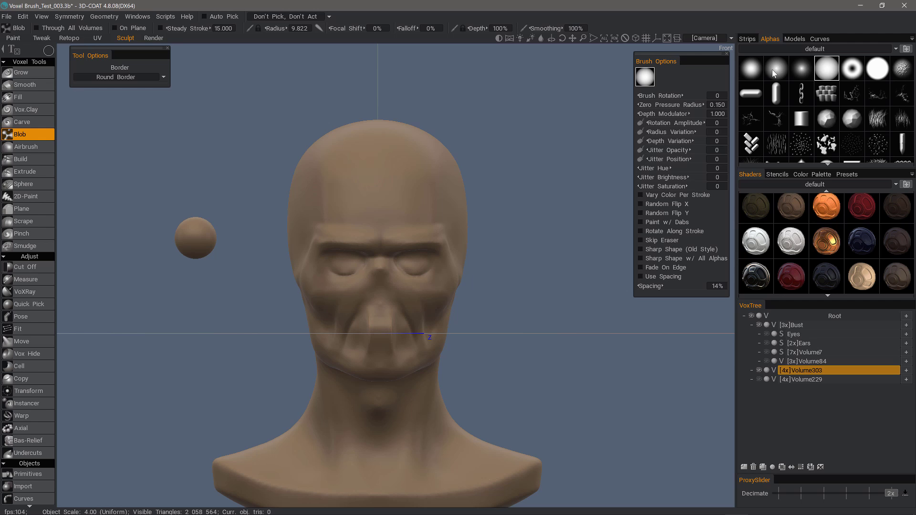
Set the Blob border to Plane Border and draw a flat-ended cylinder above the floating sphere.
{"action": "left_click", "coordinate": [118, 79]}
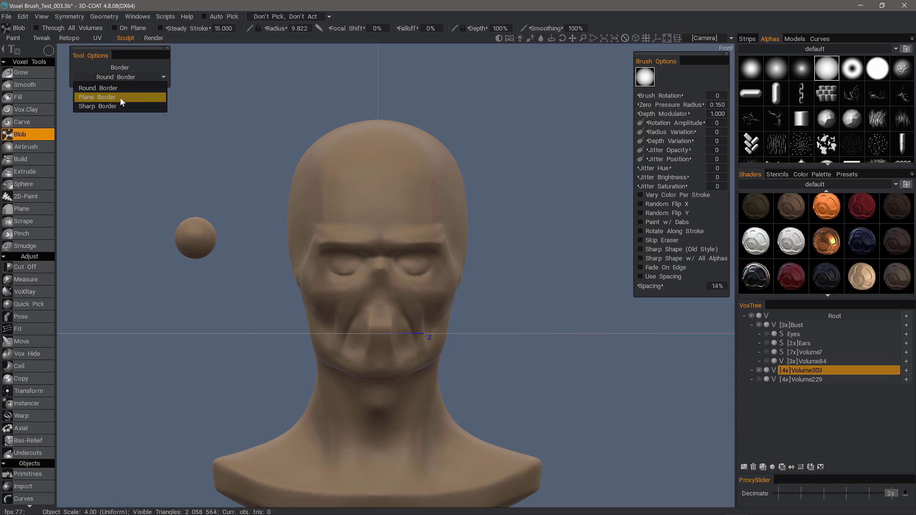
{"action": "left_click", "coordinate": [121, 97]}
{"action": "left_click_drag", "start_coordinate": [218, 170], "coordinate": [139, 90]}
Set the Blob border to Sharp Border, then draw a large and a small bevelled blob beside the existing shapes and inspect them from the side.
{"action": "left_click", "coordinate": [120, 77]}
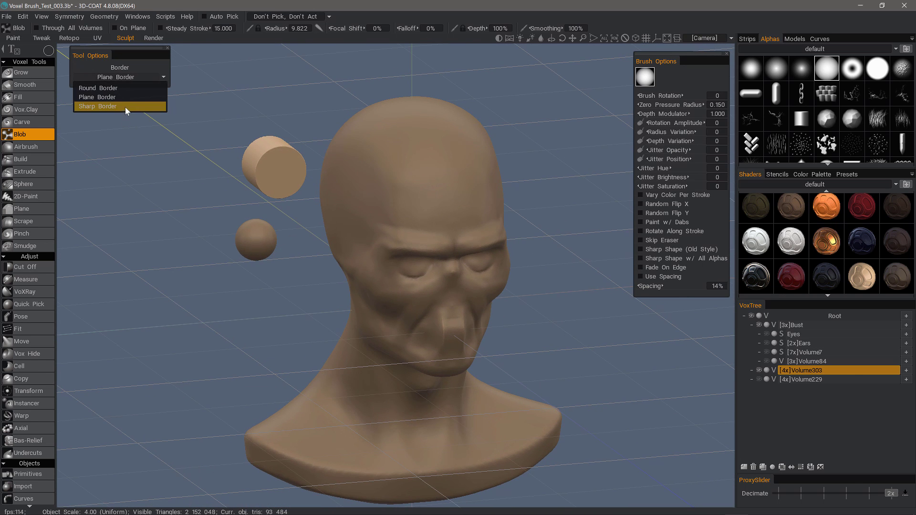
{"action": "left_click", "coordinate": [125, 106]}
{"action": "key", "text": "2"}
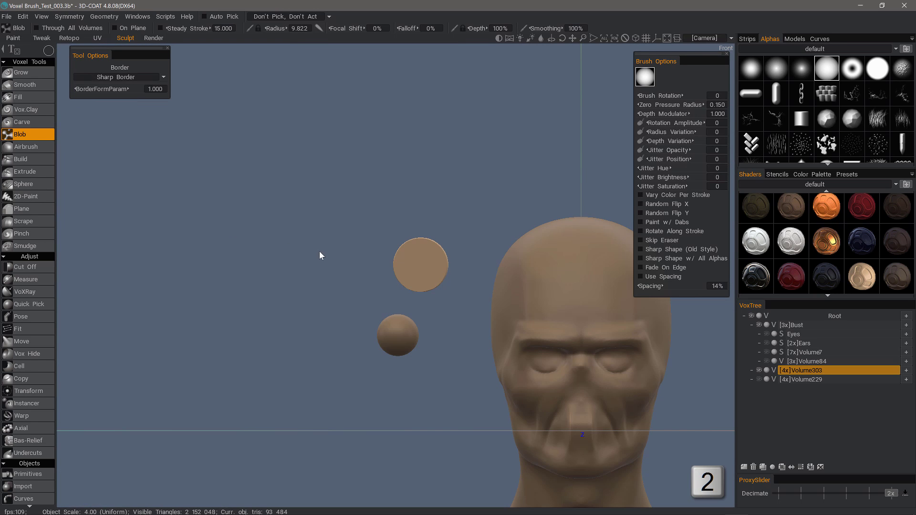
{"action": "left_click_drag", "start_coordinate": [318, 257], "coordinate": [363, 299]}
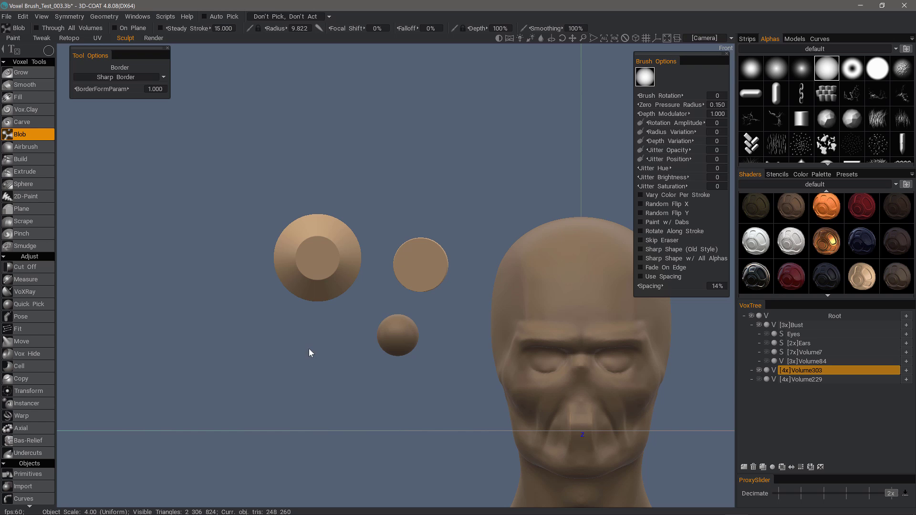
{"action": "left_click_drag", "start_coordinate": [309, 349], "coordinate": [327, 363]}
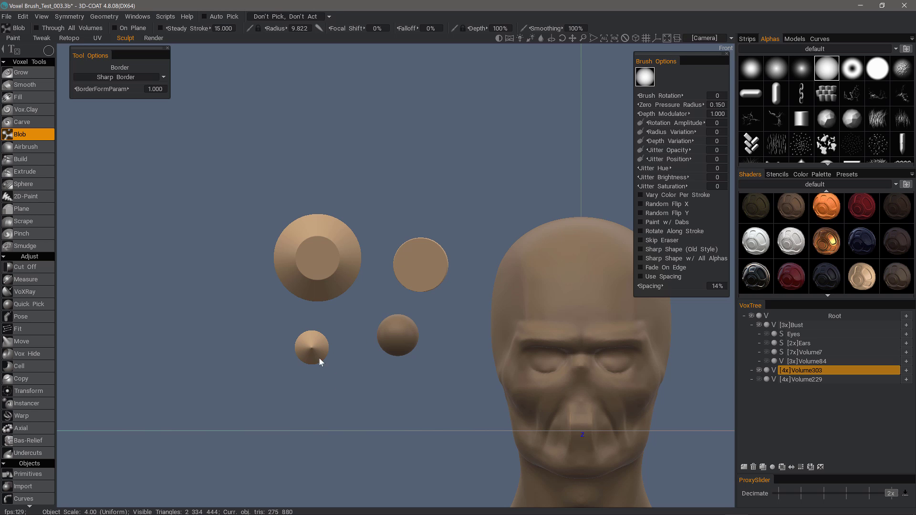
{"action": "mouse_move", "coordinate": [282, 304]}
{"action": "left_mouse_down"}
{"action": "mouse_move", "coordinate": [343, 334]}
{"action": "mouse_move", "coordinate": [360, 359]}
{"action": "left_mouse_up"}
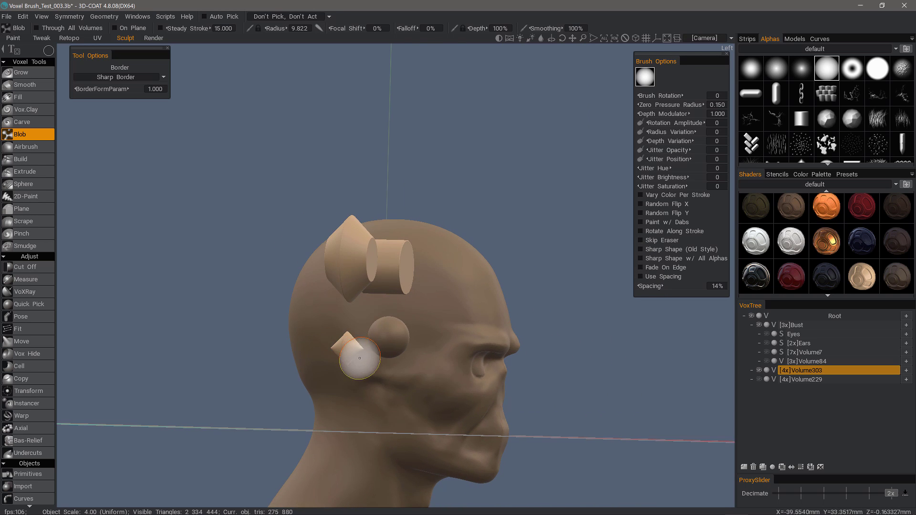
Draw more sharp-border blobs of different sizes above the existing shapes, the largest about 41 mm wide.
{"action": "right_click_drag", "start_coordinate": [393, 413], "coordinate": [321, 244]}
{"action": "left_click_drag", "start_coordinate": [287, 148], "coordinate": [366, 190]}
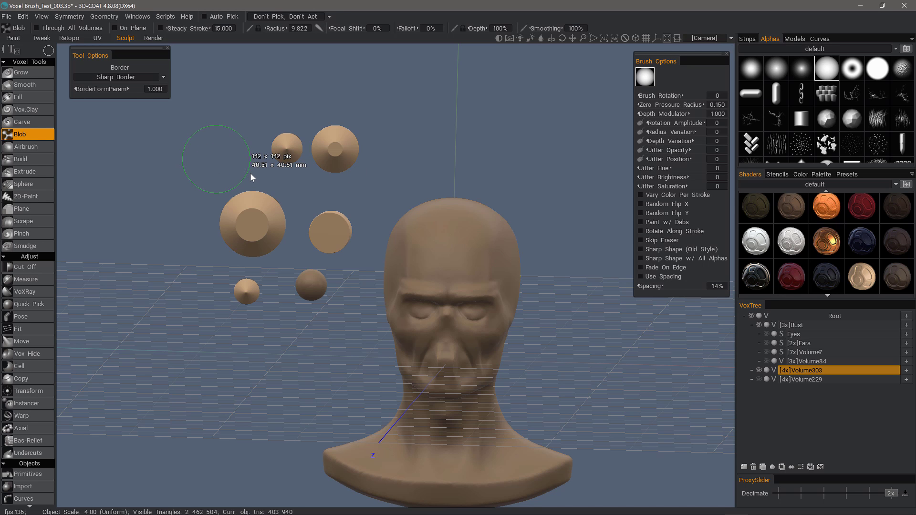
{"action": "left_click_drag", "start_coordinate": [250, 173], "coordinate": [253, 174]}
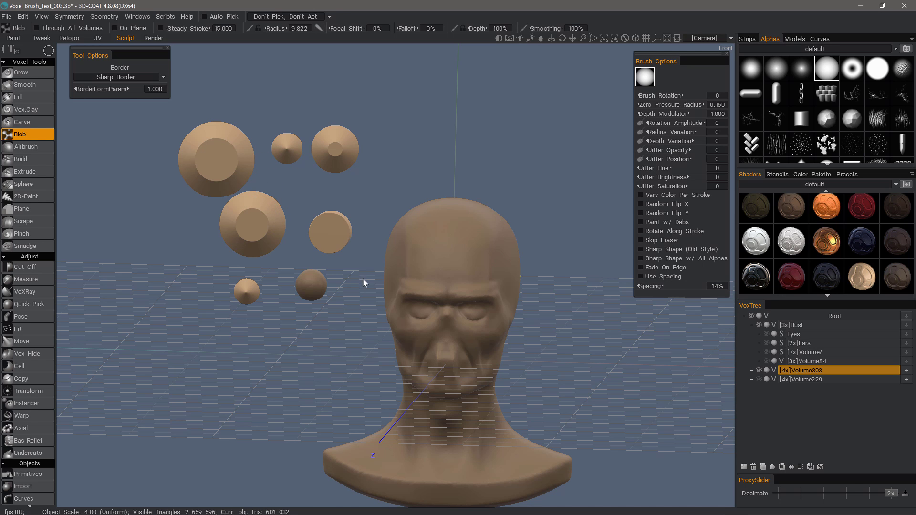
{"action": "right_click_drag", "start_coordinate": [363, 283], "coordinate": [351, 258]}
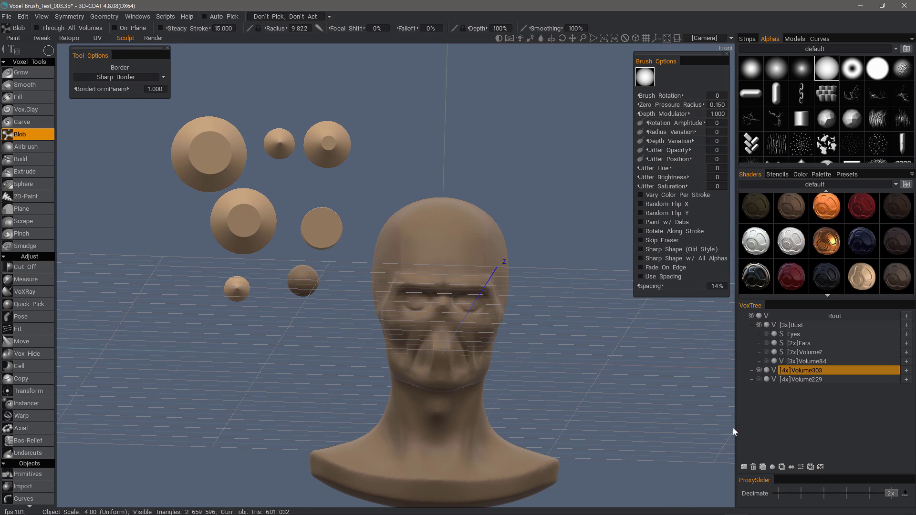
Clear all blobs from the Volume303 layer and cut away the floating sphere that belongs to the Bust volume.
{"action": "left_click", "coordinate": [822, 470]}
{"action": "right_click_drag", "start_coordinate": [573, 313], "coordinate": [689, 259]}
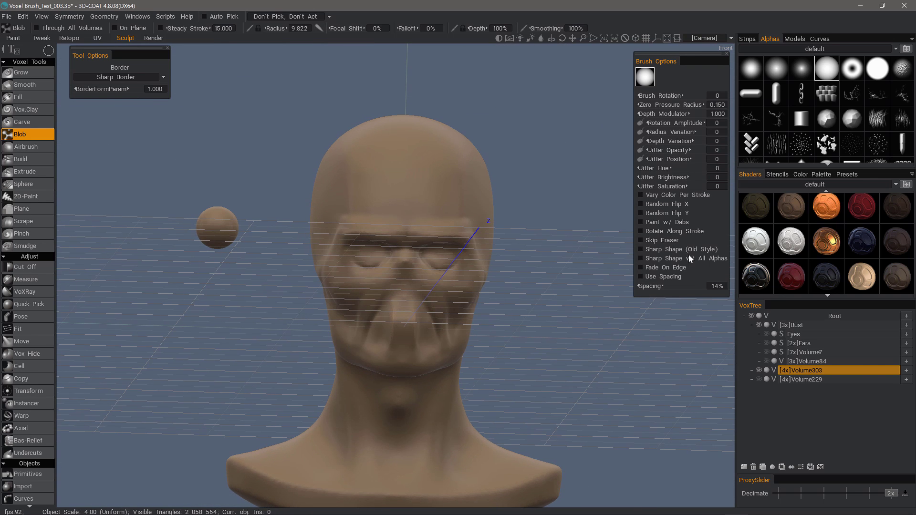
{"action": "left_click", "coordinate": [792, 325]}
{"action": "scroll", "coordinate": [173, 210], "scroll_direction": "down", "scroll_amount": 1}
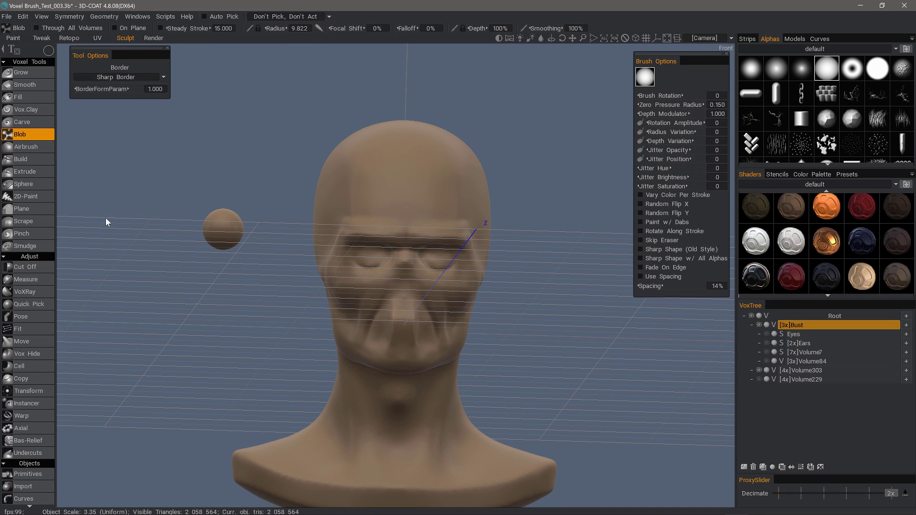
{"action": "left_click", "coordinate": [25, 267]}
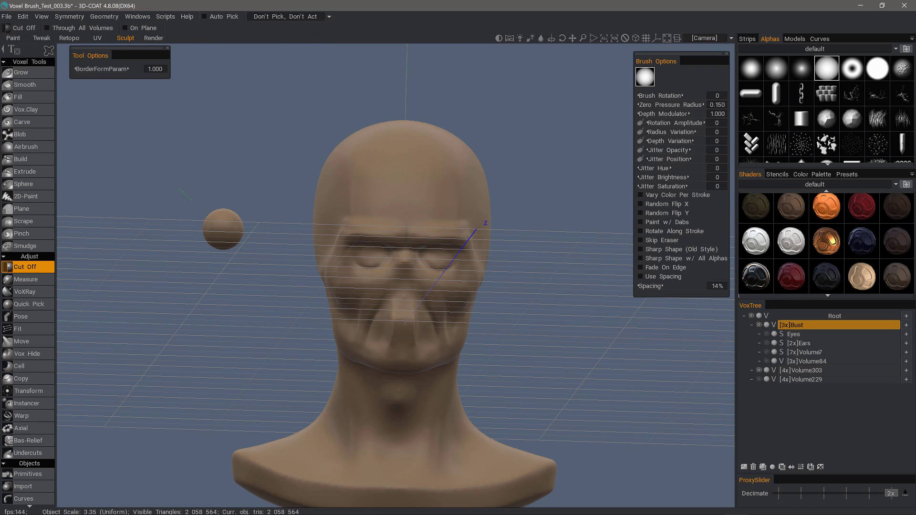
{"action": "left_click_drag", "start_coordinate": [279, 218], "coordinate": [282, 225]}
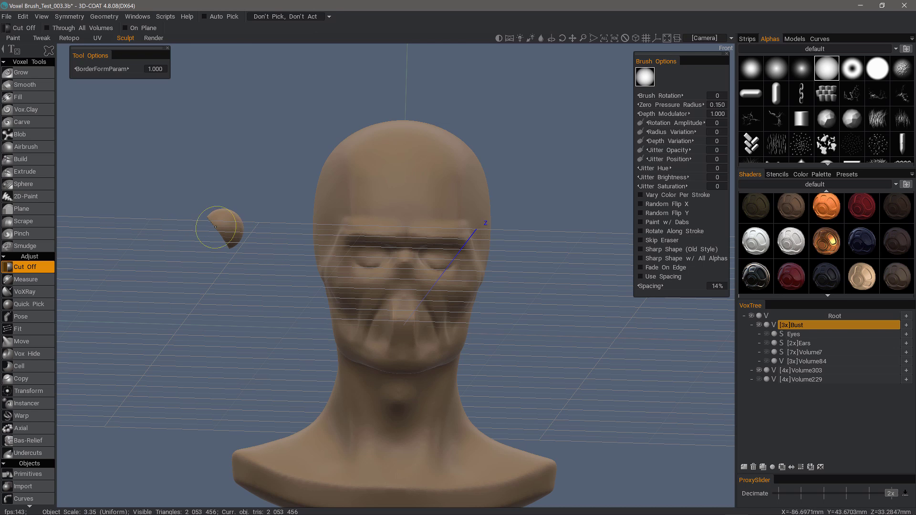
{"action": "left_click_drag", "start_coordinate": [149, 231], "coordinate": [276, 211]}
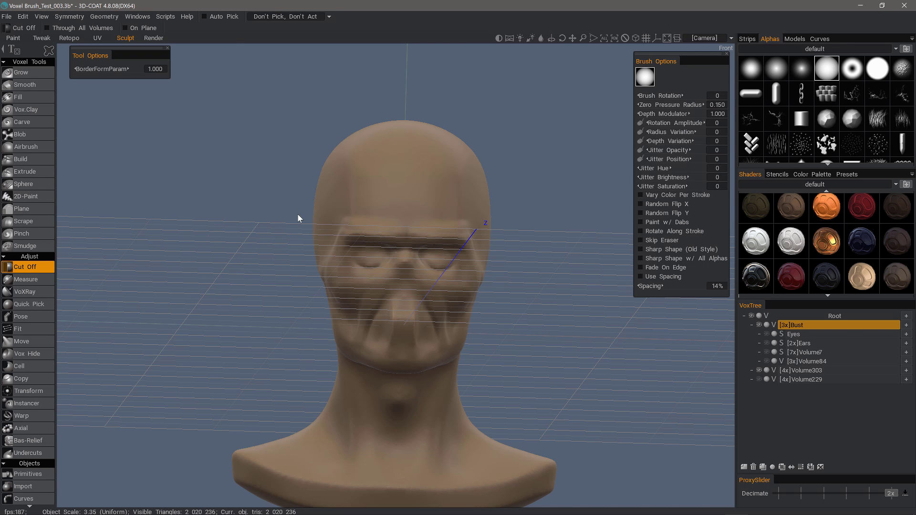
{"action": "left_click_drag", "start_coordinate": [215, 154], "coordinate": [249, 158], "text": "alt"}
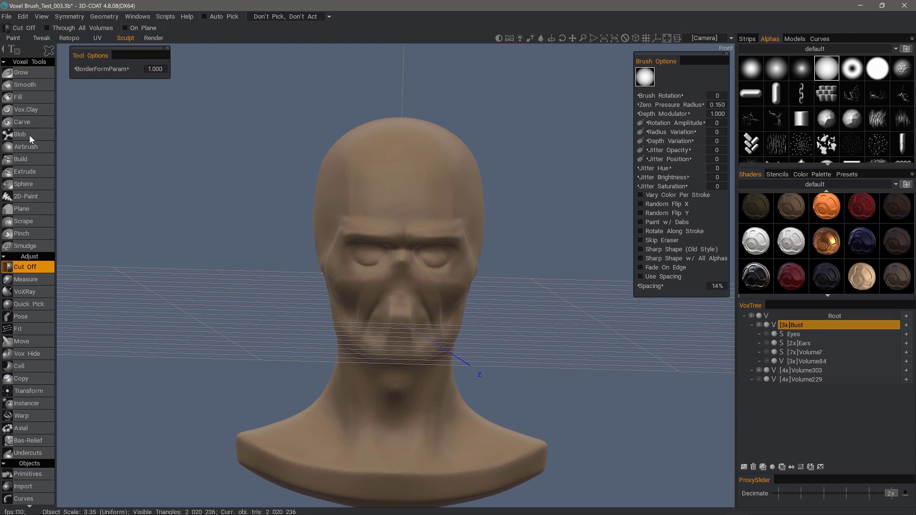
Constrain the Blob tool with On Plane to a Plane Defined by RMB, picked on the face, with Draw Plane Size 2.5.
{"action": "left_click", "coordinate": [28, 135]}
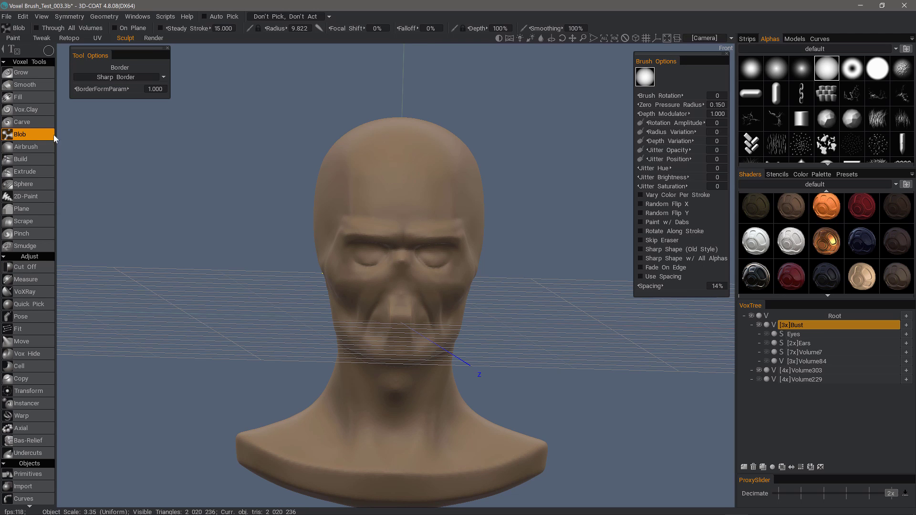
{"action": "left_click", "coordinate": [114, 28]}
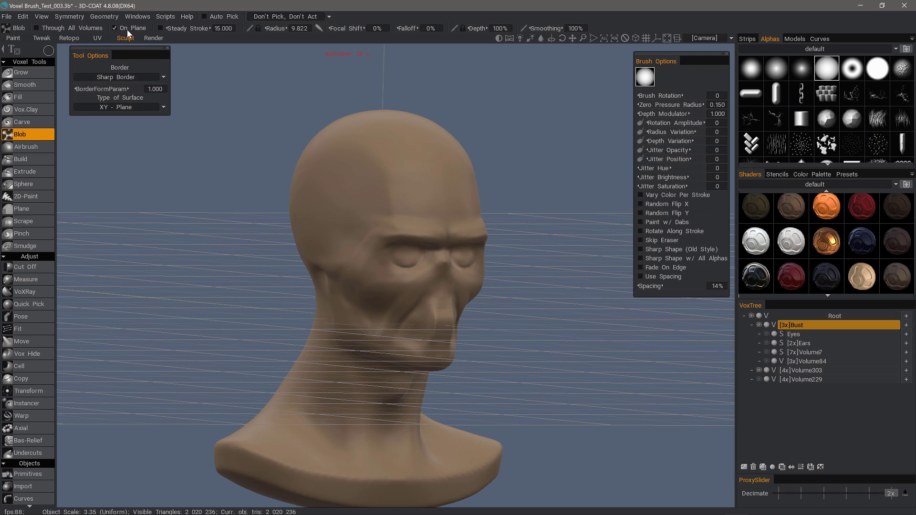
{"action": "left_click", "coordinate": [163, 107]}
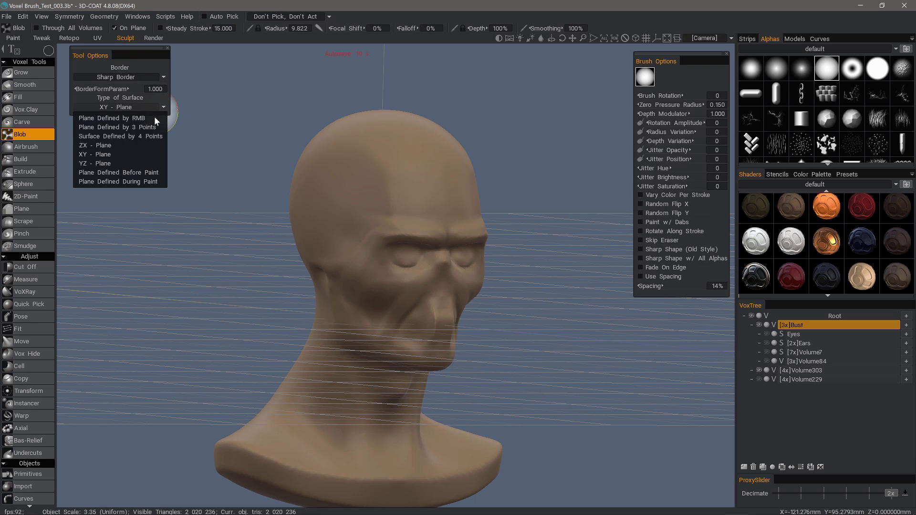
{"action": "left_click", "coordinate": [154, 117]}
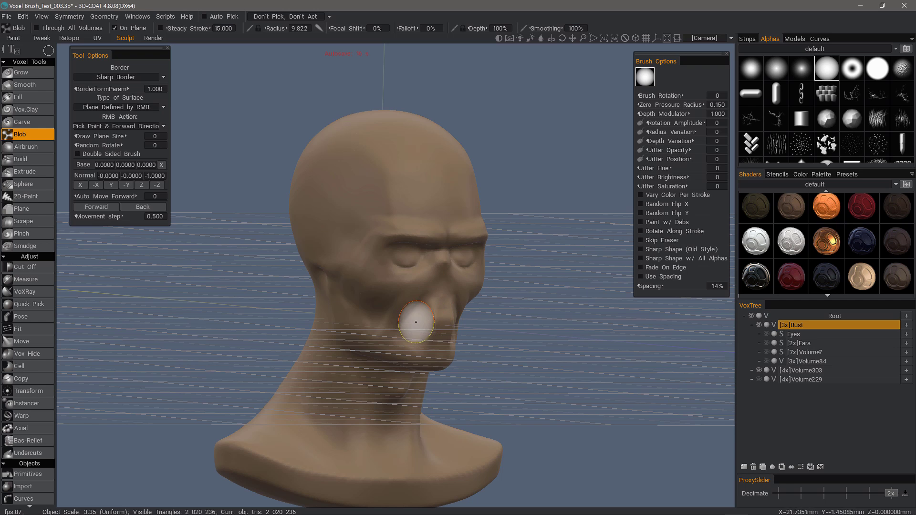
{"action": "right_click", "coordinate": [409, 290]}
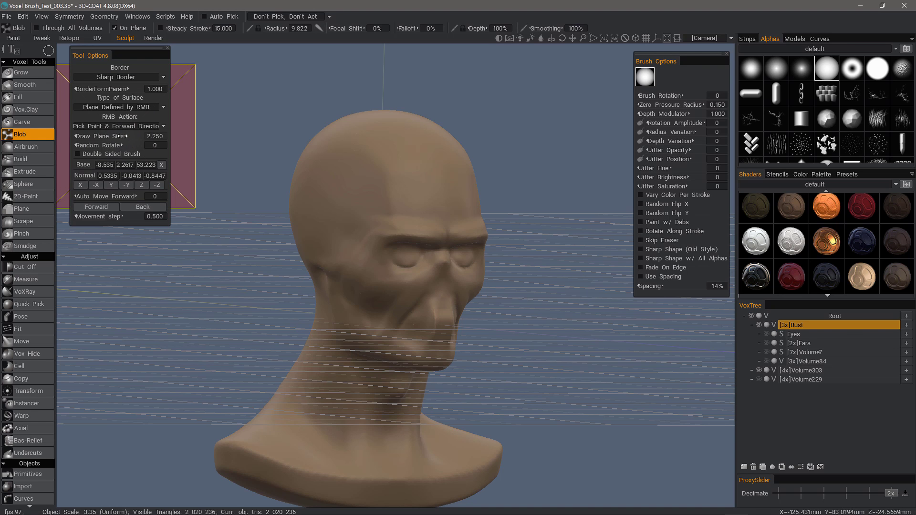
{"action": "left_click_drag", "start_coordinate": [122, 136], "coordinate": [126, 136]}
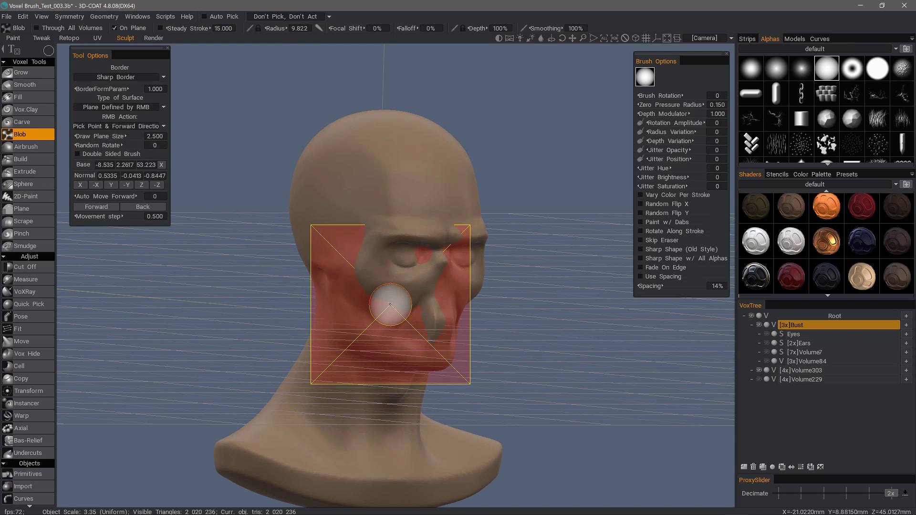
Reduce the Blob brush radius to 2.65.
{"action": "key", "text": "bracketleft"}
{"action": "key", "text": "bracketleft"}
{"action": "key", "text": "bracketleft"}
{"action": "key", "text": "bracketleft"}
{"action": "key", "text": "bracketleft"}
{"action": "key", "text": "bracketleft"}
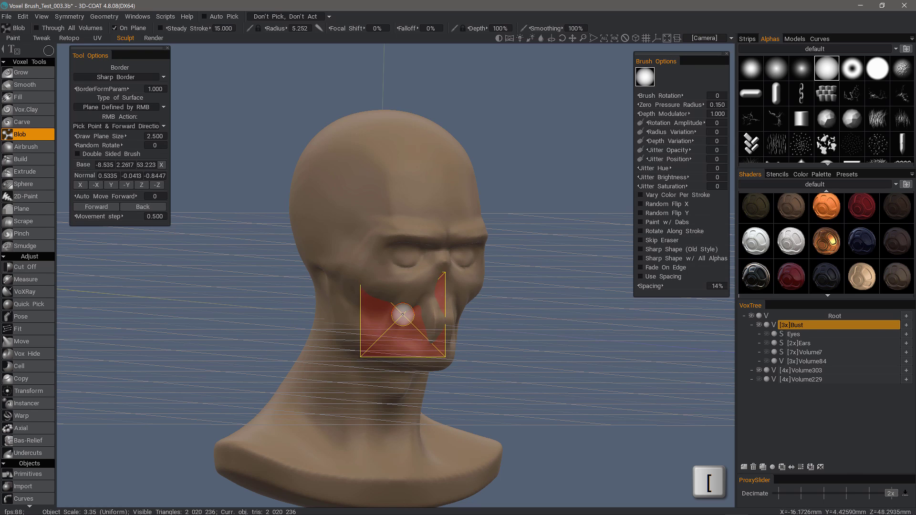
{"action": "key", "text": "bracketleft"}
{"action": "key", "text": "bracketleft"}
{"action": "key", "text": "bracketleft"}
{"action": "key", "text": "bracketleft"}
{"action": "key", "text": "bracketleft"}
{"action": "key", "text": "bracketleft"}
Pick the working plane on the cheek beside the mouth, realigning it to a more sideways view of the head.
{"action": "right_click", "coordinate": [415, 325]}
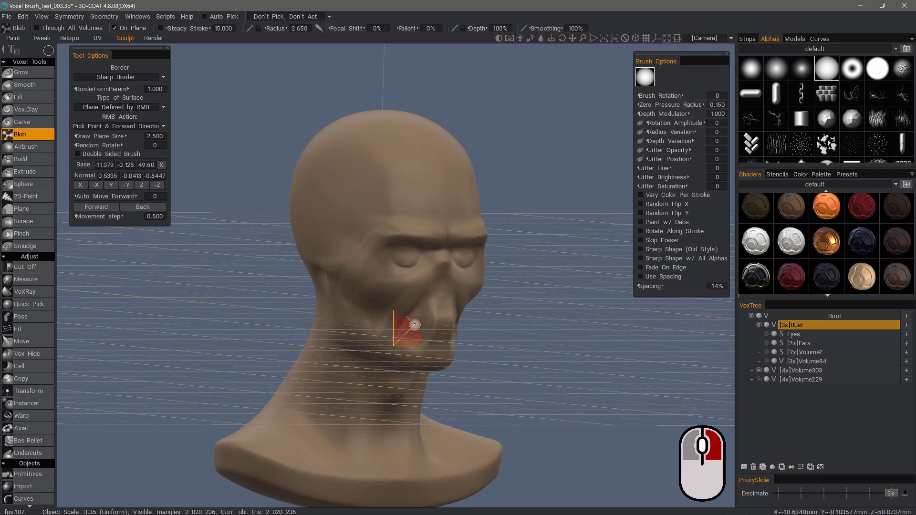
{"action": "right_click", "coordinate": [422, 325]}
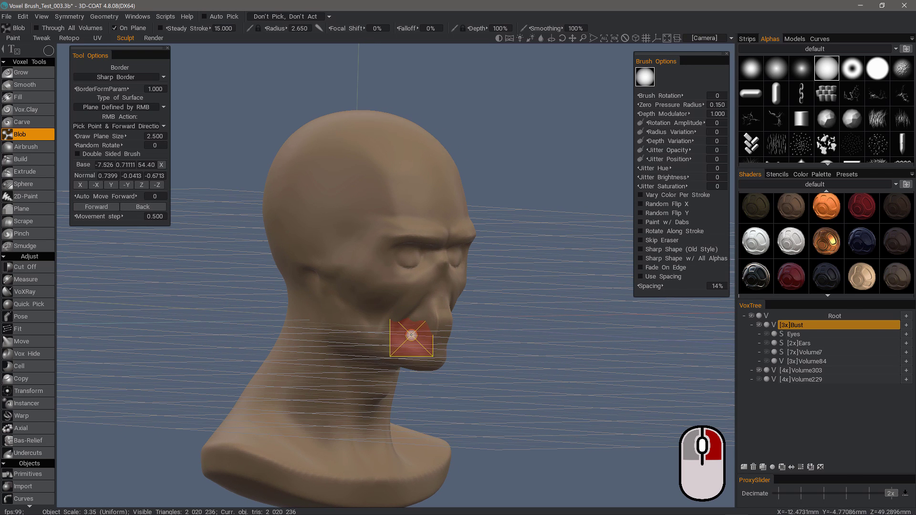
{"action": "right_click", "coordinate": [411, 335]}
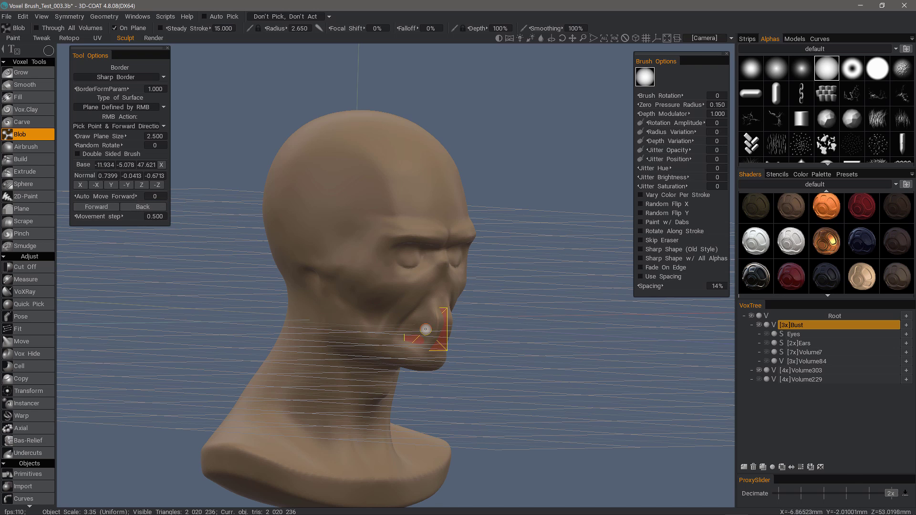
Shift the working plane forward and back along its normal in small steps.
{"action": "key", "text": "Up"}
{"action": "key", "text": "Up"}
{"action": "key", "text": "KP_Add"}
{"action": "key", "text": "KP_Add"}
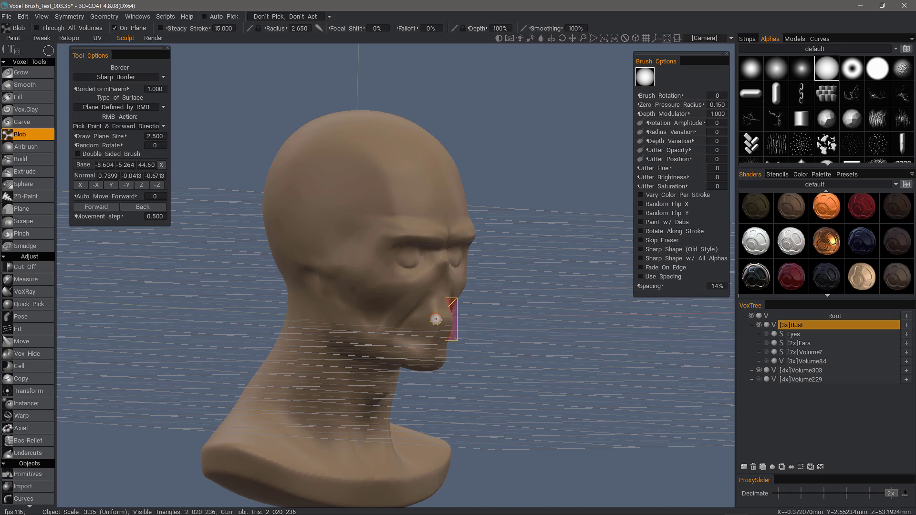
{"action": "key", "text": "KP_Subtract"}
{"action": "key", "text": "KP_Subtract"}
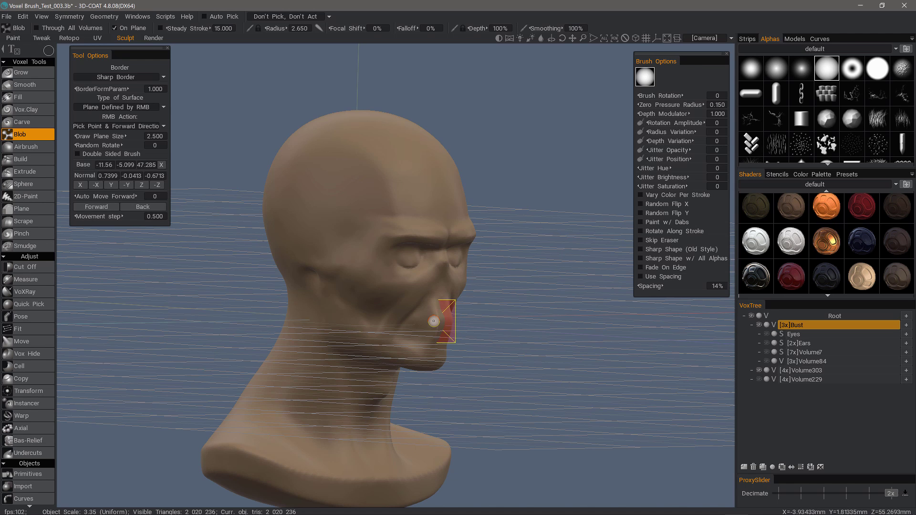
{"action": "key", "text": "KP_Subtract"}
{"action": "key", "text": "KP_Subtract"}
{"action": "key", "text": "KP_Subtract"}
{"action": "key", "text": "KP_Subtract"}
{"action": "key", "text": "KP_Subtract"}
Pick a plane beside the mouth, draw a blob there with the closed-shape stroke mode, and pick a plane on the opposite side.
{"action": "right_click", "coordinate": [418, 325]}
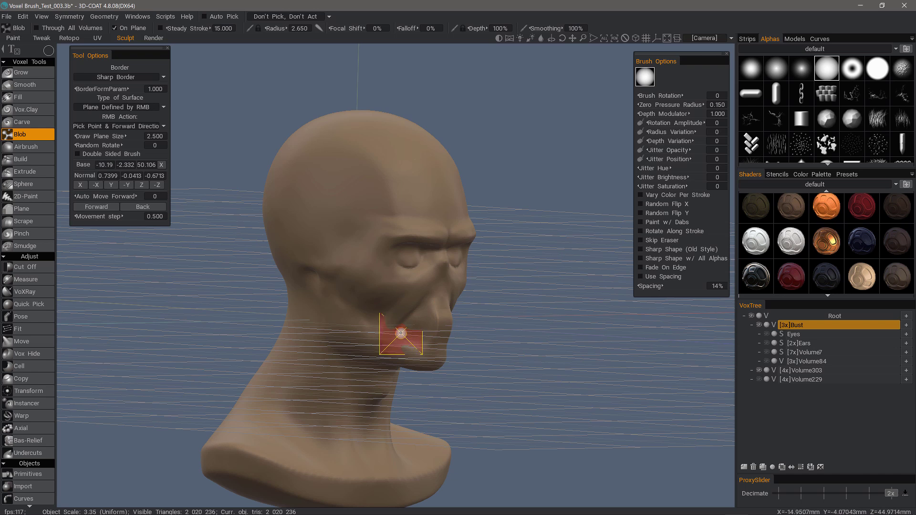
{"action": "mouse_move", "coordinate": [49, 50]}
{"action": "left_click", "coordinate": [111, 54]}
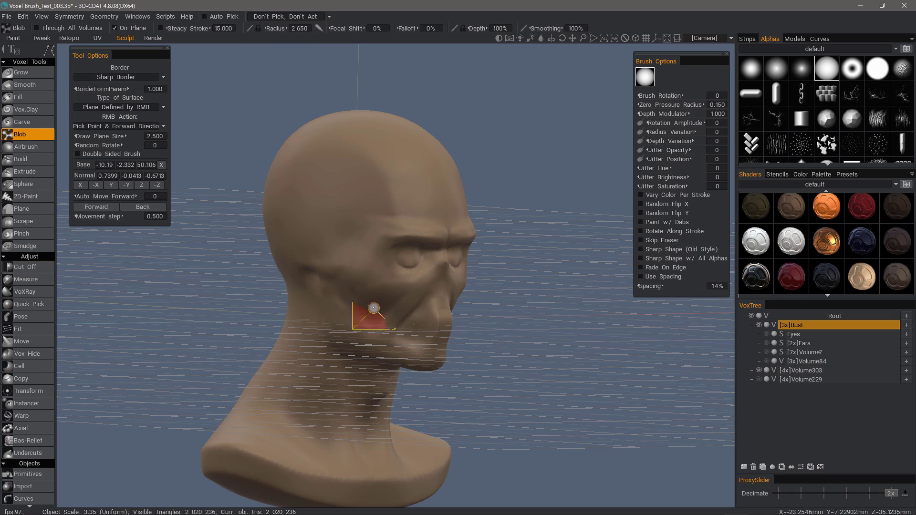
{"action": "mouse_move", "coordinate": [438, 305]}
{"action": "left_mouse_down"}
{"action": "mouse_move", "coordinate": [436, 343]}
{"action": "mouse_move", "coordinate": [334, 302]}
{"action": "mouse_move", "coordinate": [303, 360]}
{"action": "mouse_move", "coordinate": [465, 253]}
{"action": "mouse_move", "coordinate": [445, 329]}
{"action": "left_mouse_up"}
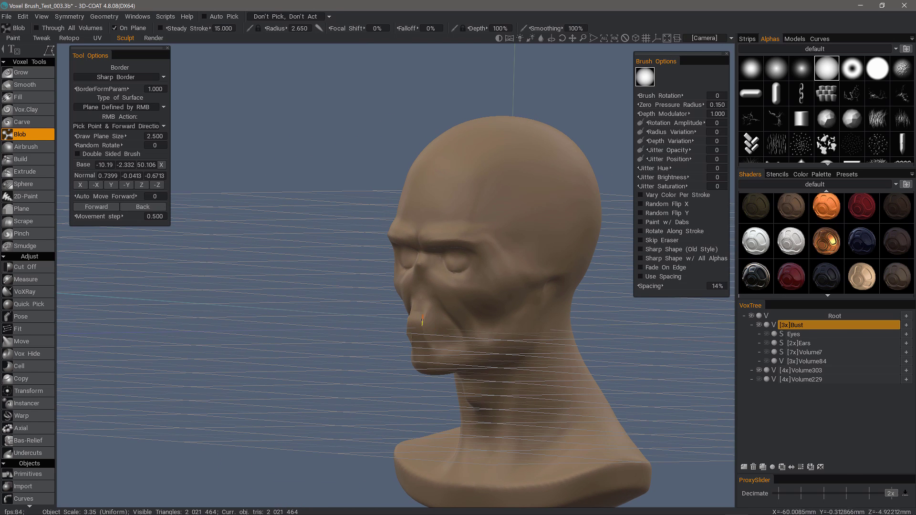
{"action": "right_click", "coordinate": [441, 329]}
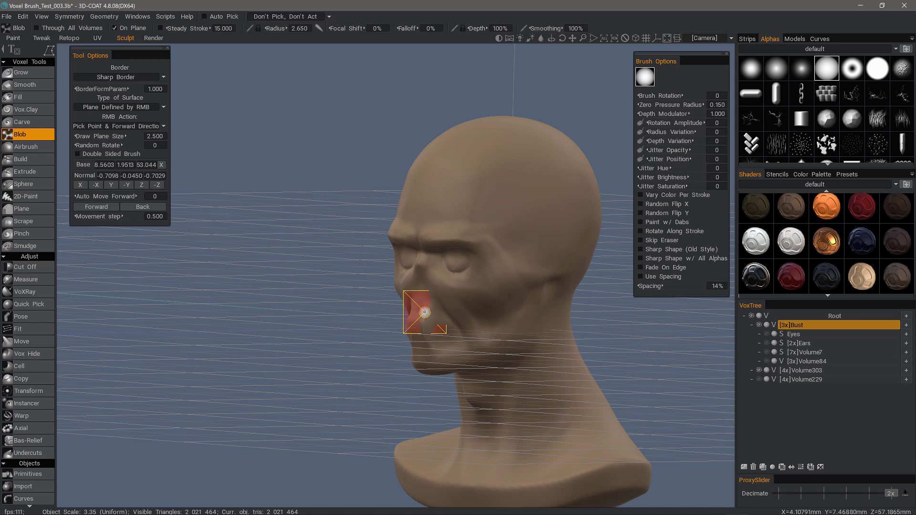
Change the surface type to Plane Defined by 3 Points and place the points on the cheek, beside the upper lip and near the chin.
{"action": "left_click", "coordinate": [141, 107]}
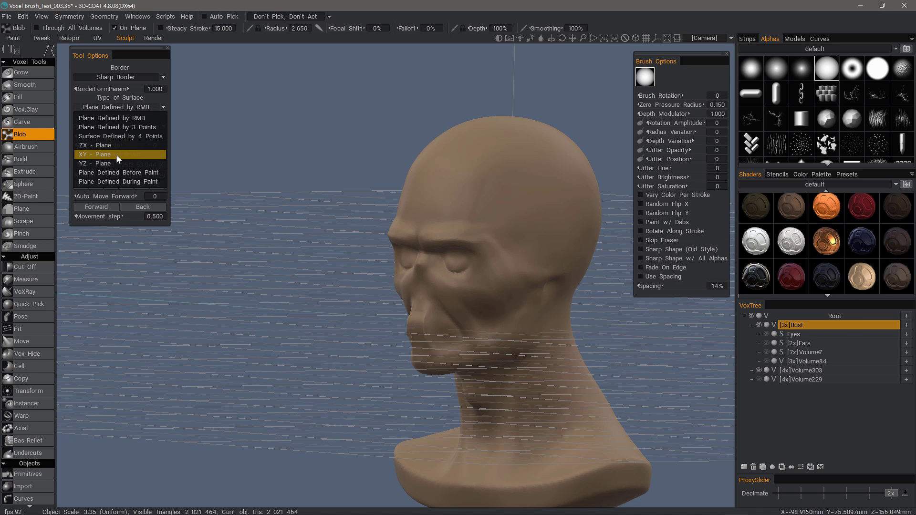
{"action": "left_click", "coordinate": [120, 127]}
{"action": "left_click", "coordinate": [151, 137]}
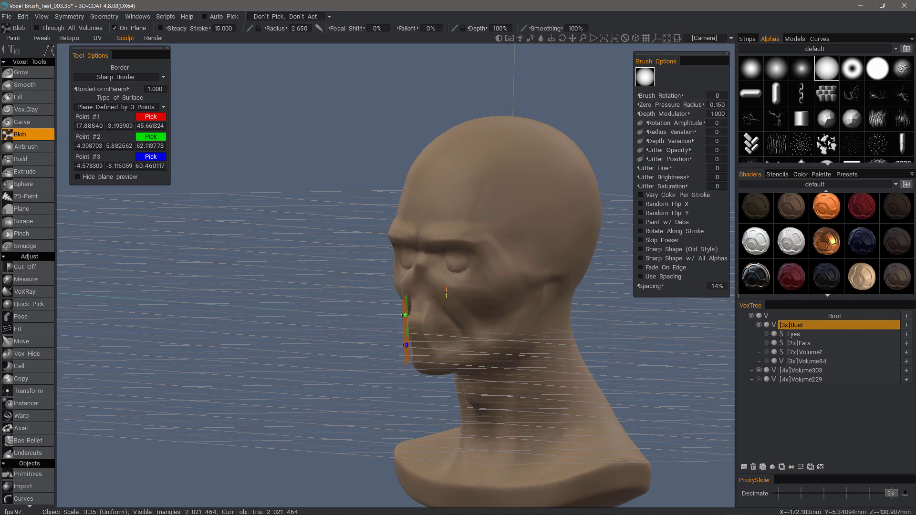
{"action": "left_click_drag", "start_coordinate": [458, 303], "coordinate": [332, 333], "text": "alt"}
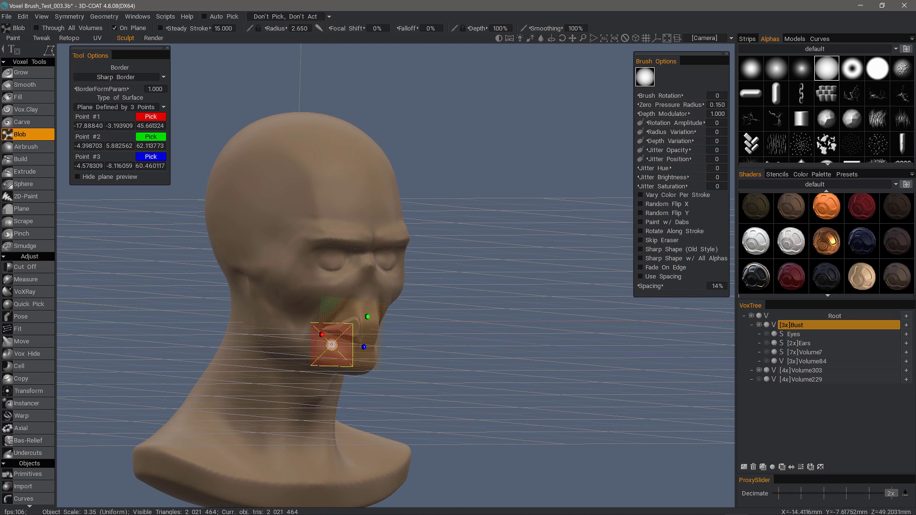
{"action": "middle_click_drag", "start_coordinate": [353, 315], "coordinate": [309, 243]}
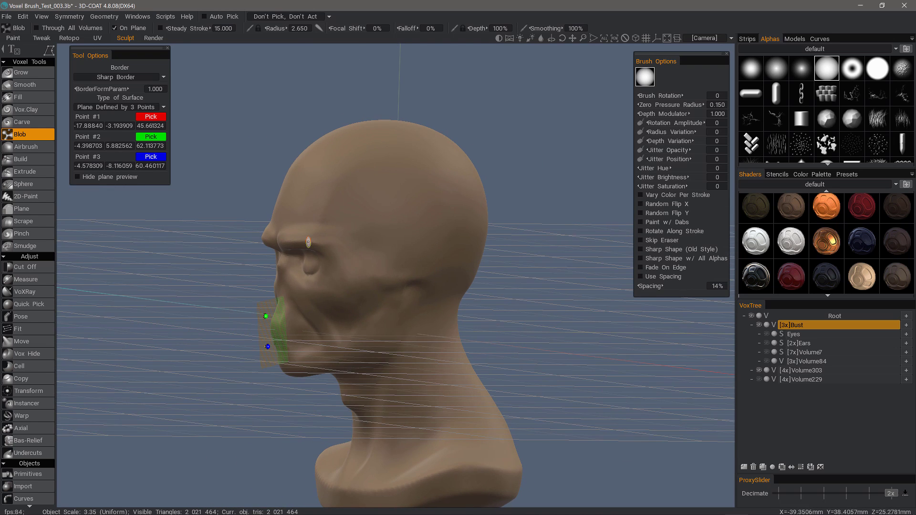
{"action": "left_click", "coordinate": [151, 117]}
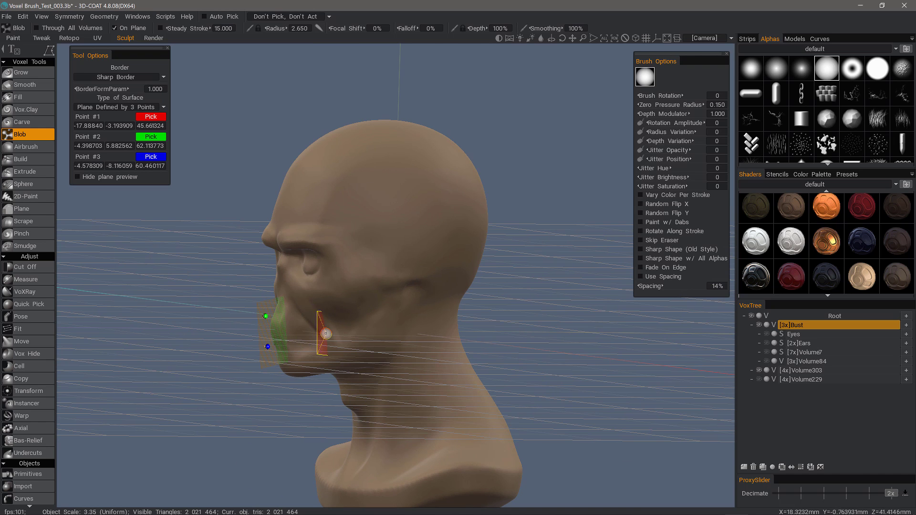
{"action": "left_click", "coordinate": [325, 333]}
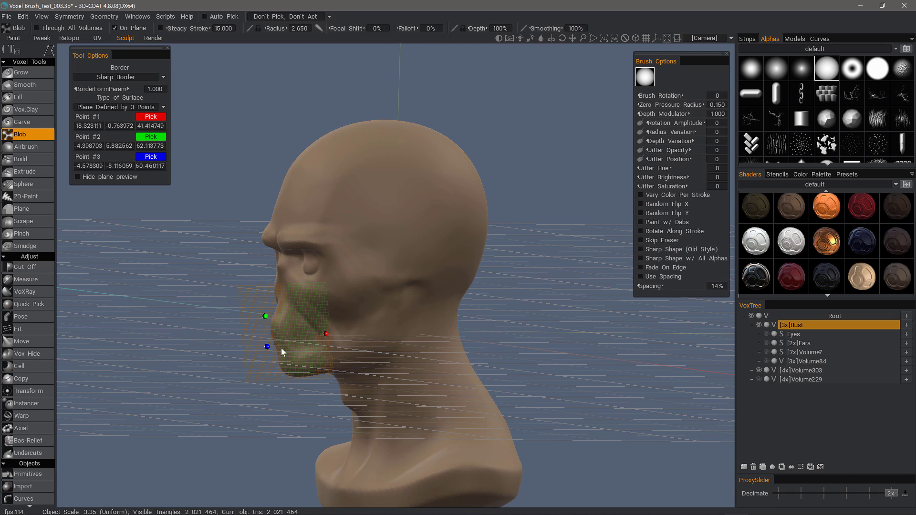
{"action": "left_click", "coordinate": [283, 315]}
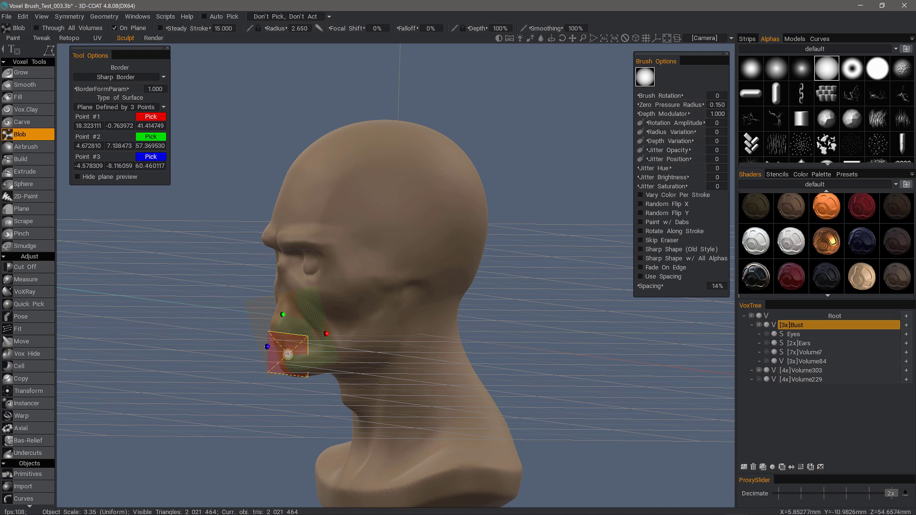
{"action": "left_click", "coordinate": [287, 352]}
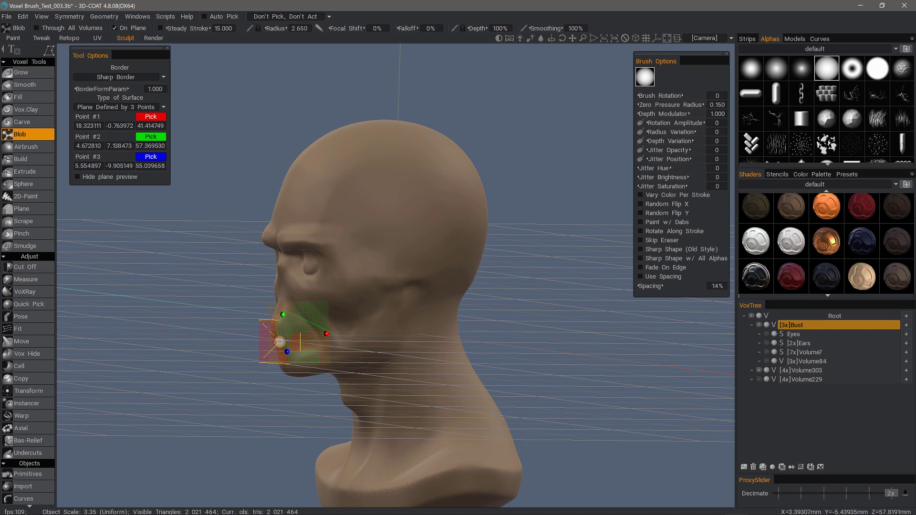
Draw a pointed closed-shape blob from the mouth toward the cheek on the three-point plane and inspect it from the front.
{"action": "mouse_move", "coordinate": [280, 342]}
{"action": "left_mouse_down"}
{"action": "mouse_move", "coordinate": [286, 354]}
{"action": "mouse_move", "coordinate": [340, 339]}
{"action": "mouse_move", "coordinate": [335, 334]}
{"action": "left_mouse_up"}
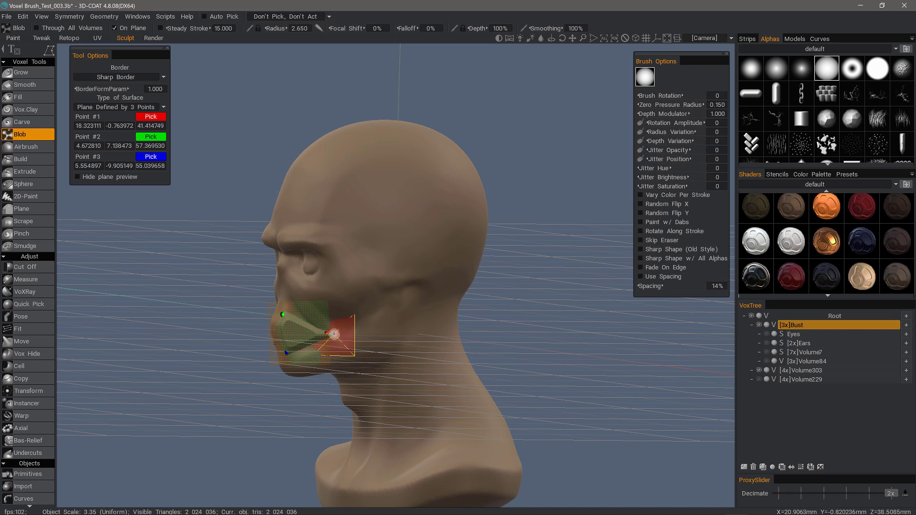
{"action": "left_click_drag", "start_coordinate": [204, 246], "coordinate": [295, 317]}
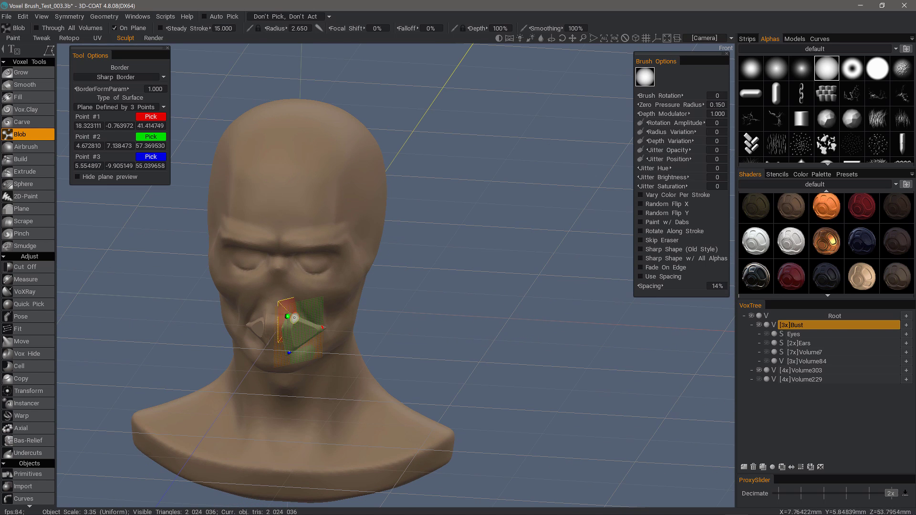
Turn off On Plane for the Blob tool and soften the pointed blob beside the mouth using the Fill tool with radius 5.504.
{"action": "left_click", "coordinate": [116, 28]}
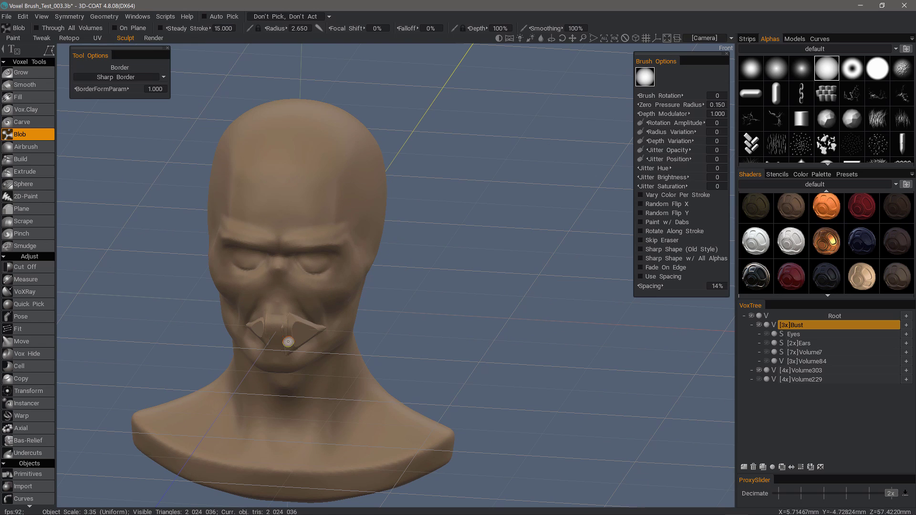
{"action": "right_click_drag", "start_coordinate": [187, 282], "coordinate": [287, 226]}
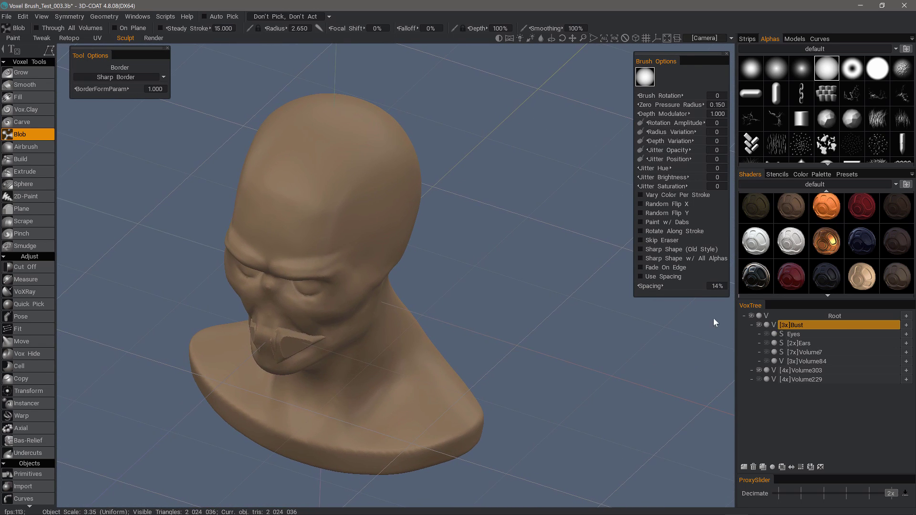
{"action": "left_click", "coordinate": [32, 96]}
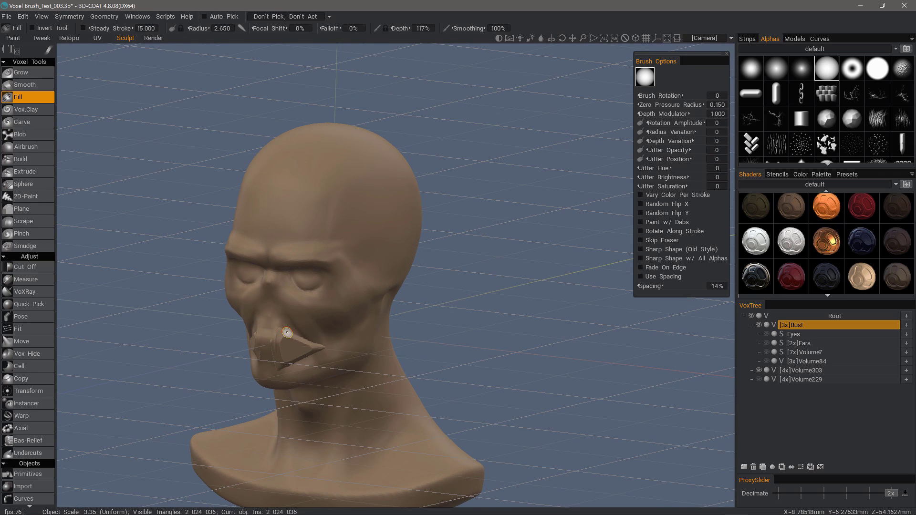
{"action": "left_click_drag", "start_coordinate": [319, 345], "coordinate": [286, 331]}
{"action": "left_click_drag", "start_coordinate": [302, 364], "coordinate": [309, 336], "text": "alt"}
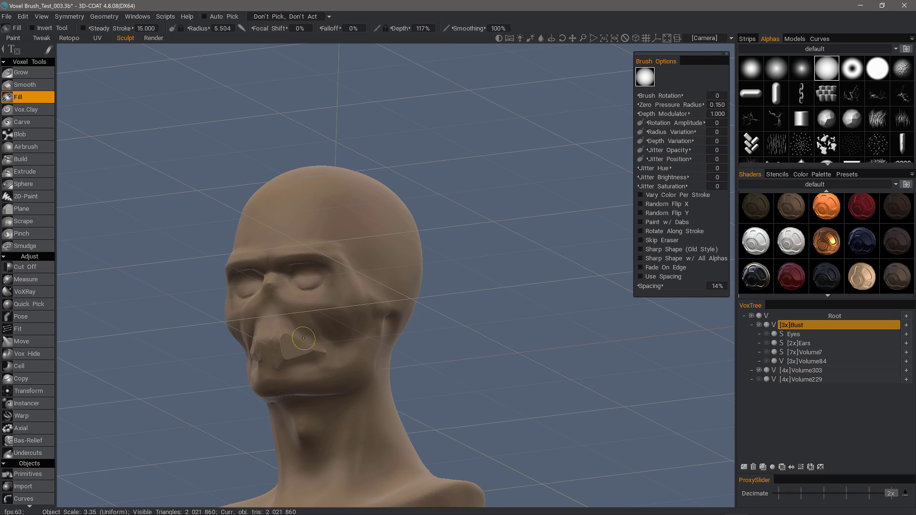
{"action": "left_click_drag", "start_coordinate": [282, 364], "coordinate": [274, 325], "text": "alt"}
Carve the mouth line into the softened blob with inverted Build strokes, using the small soft-dot alpha, and inspect the lips.
{"action": "left_click", "coordinate": [35, 159]}
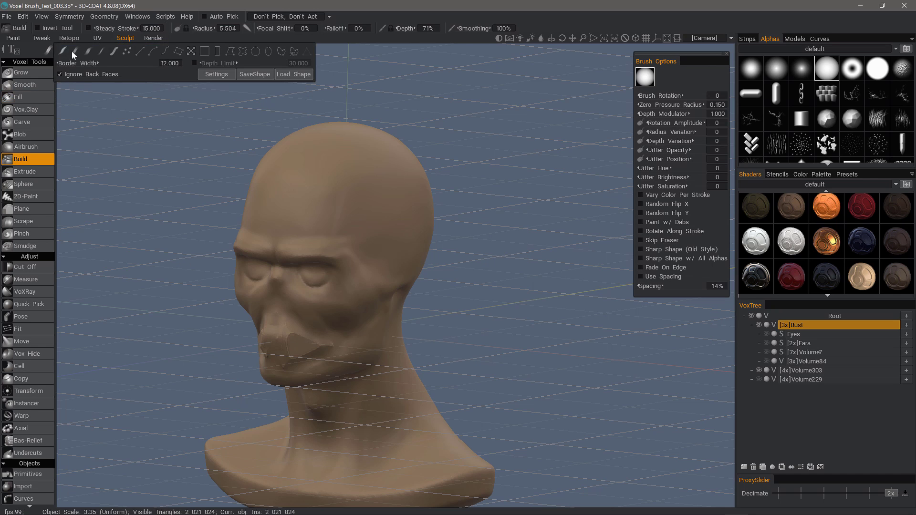
{"action": "left_click", "coordinate": [802, 67]}
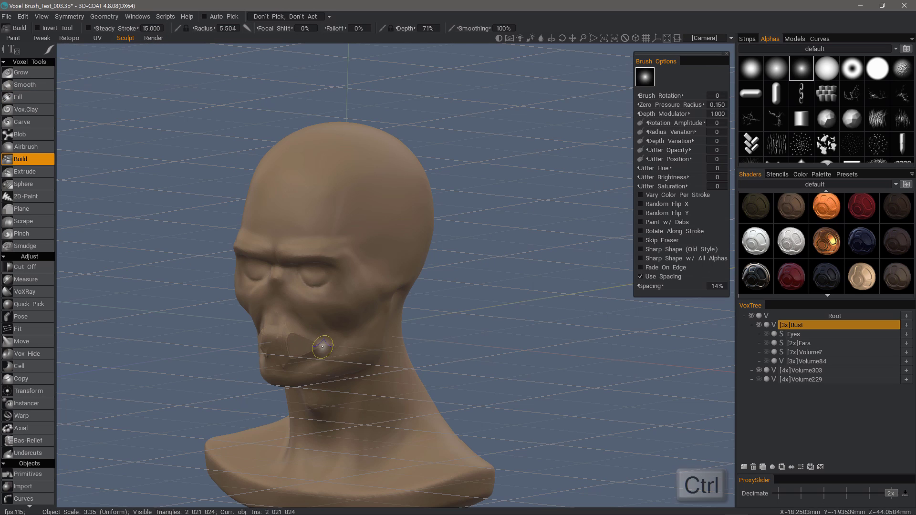
{"action": "left_click", "coordinate": [309, 344], "text": "ctrl"}
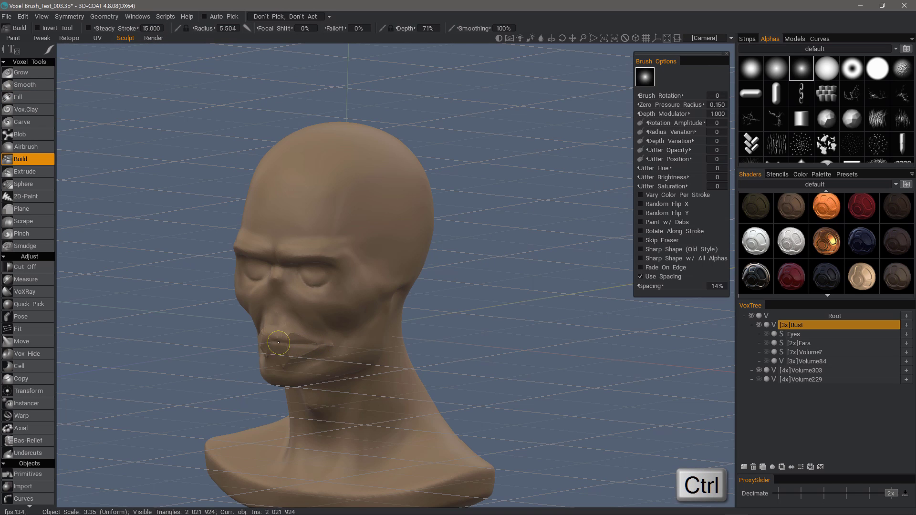
{"action": "left_click_drag", "start_coordinate": [279, 343], "coordinate": [322, 346], "text": "ctrl"}
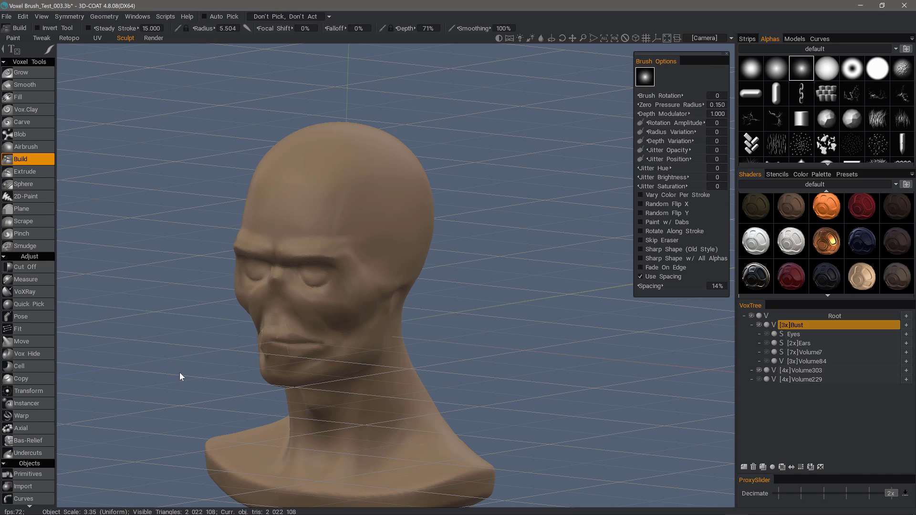
{"action": "mouse_move", "coordinate": [180, 373]}
{"action": "left_mouse_down"}
{"action": "mouse_move", "coordinate": [231, 398]}
{"action": "mouse_move", "coordinate": [259, 344]}
{"action": "mouse_move", "coordinate": [235, 377]}
{"action": "left_mouse_up"}
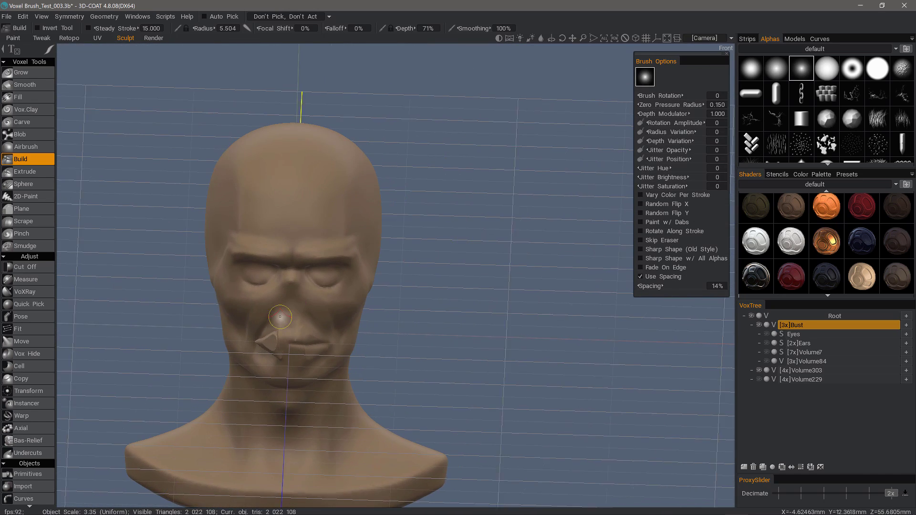
{"action": "right_click_drag", "start_coordinate": [250, 379], "coordinate": [258, 377]}
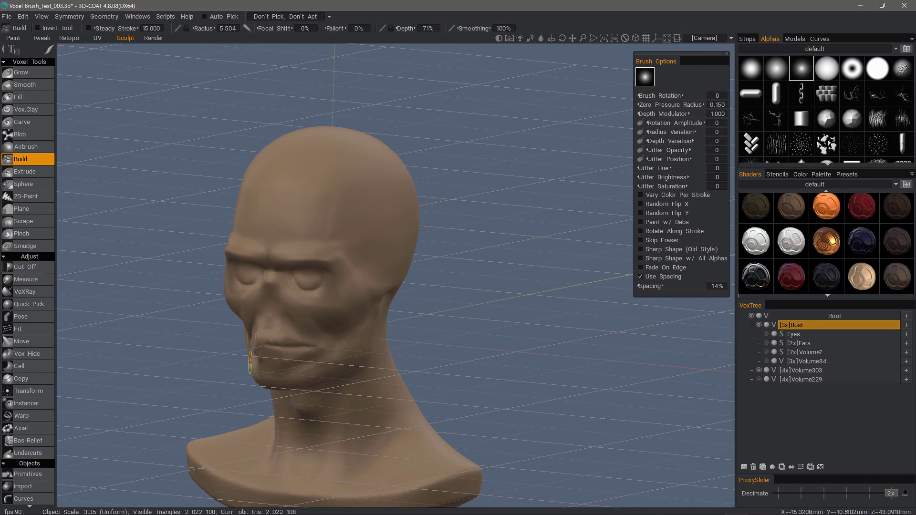
{"action": "left_click_drag", "start_coordinate": [137, 108], "coordinate": [144, 139]}
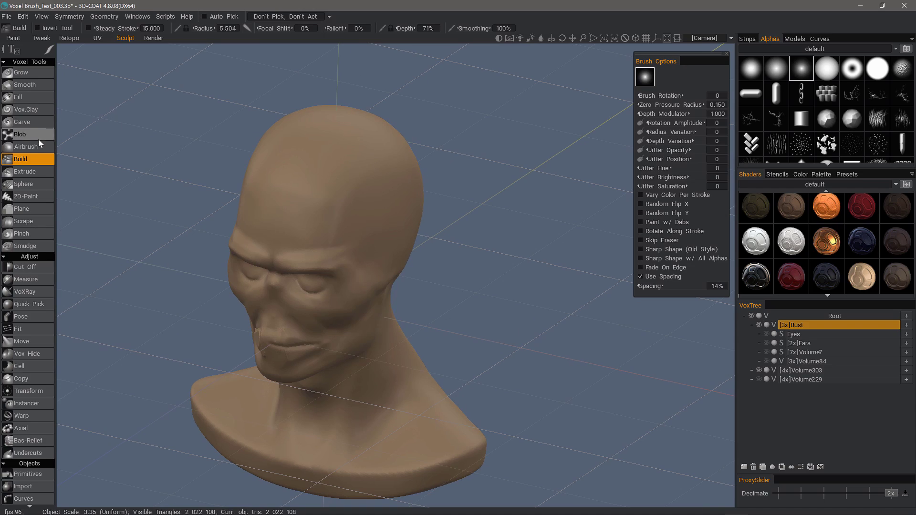